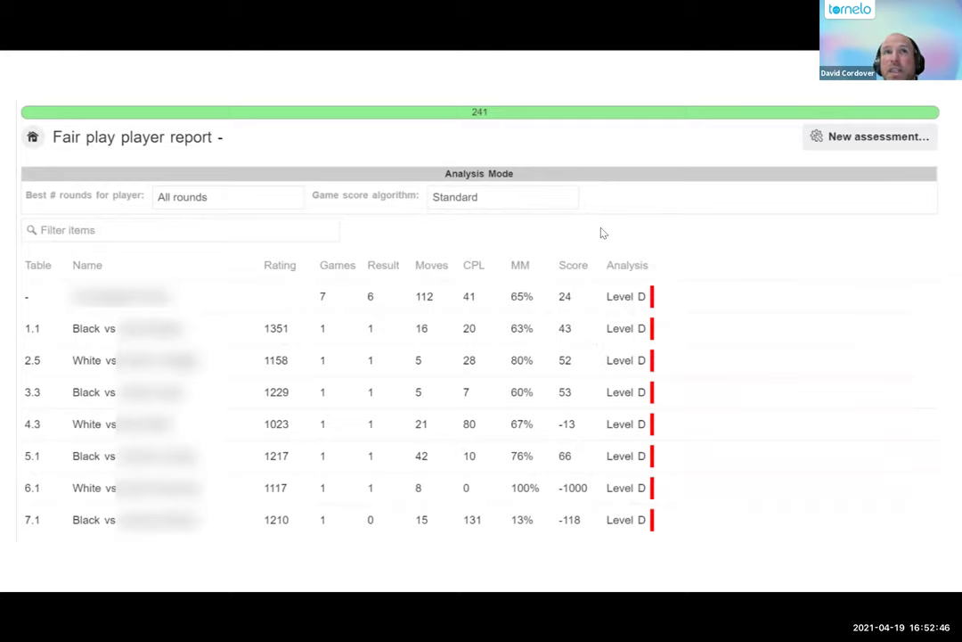
# Present the fair play tournament report slides and the Standard versus Smart cheating comparison, ending on the nine-game tournament report
pyautogui.hotkey('alt', 'Left')
pyautogui.hotkey('alt', 'Right')
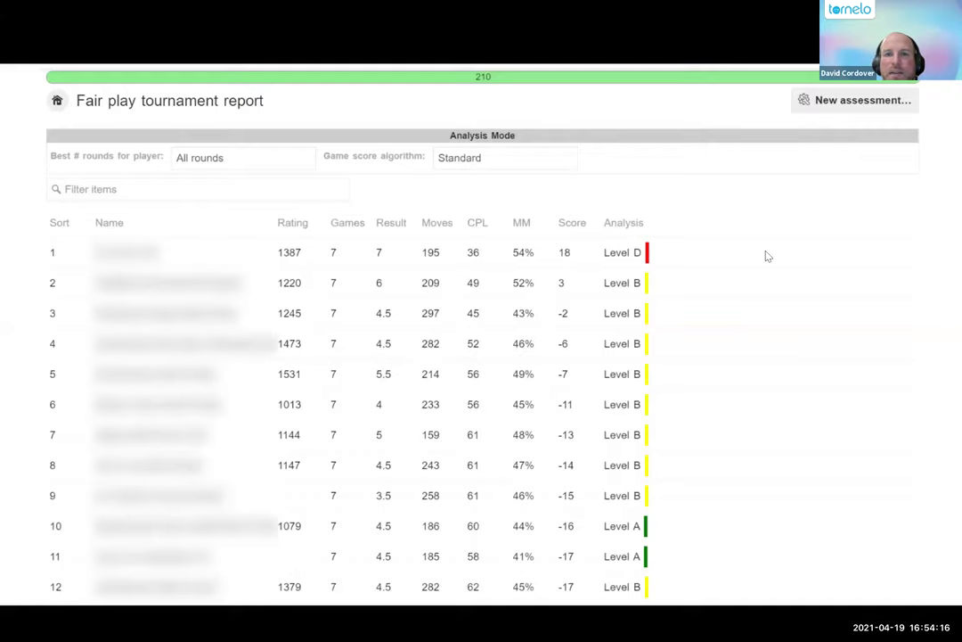
pyautogui.hotkey('alt', 'Tab')
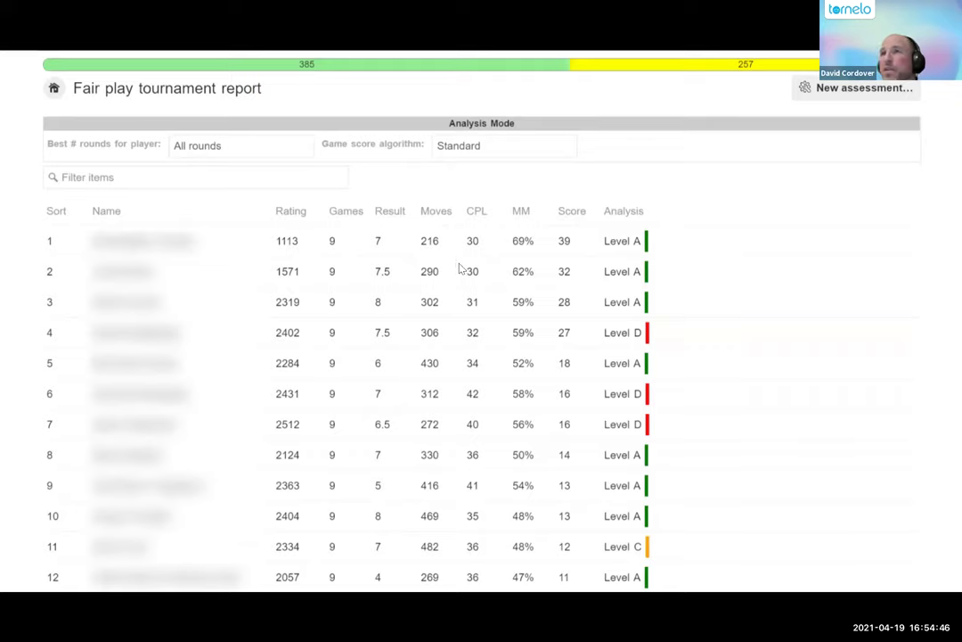
pyautogui.click(642, 227)
pyautogui.press('Escape')
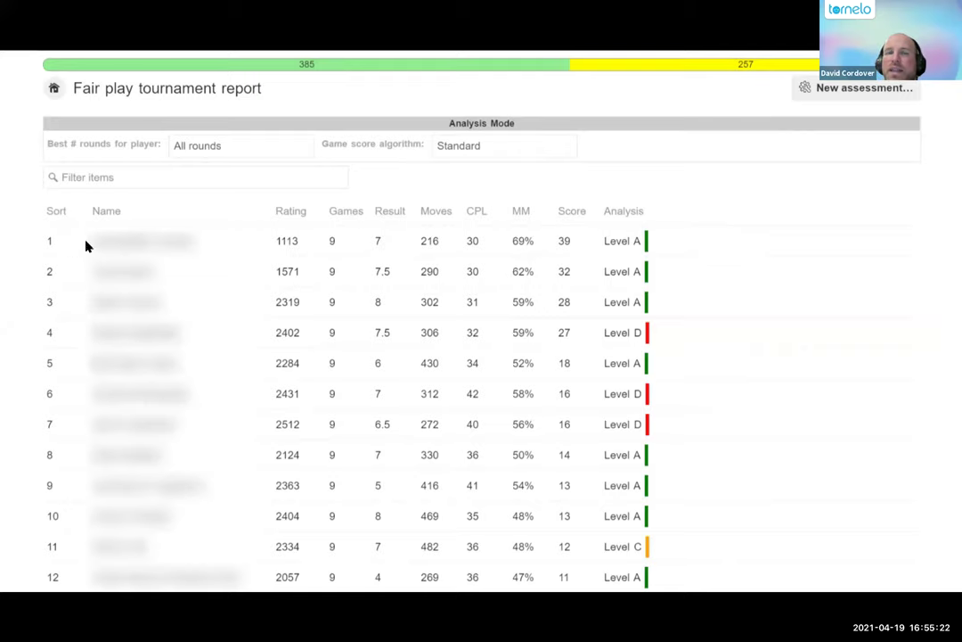
pyautogui.press('Right')
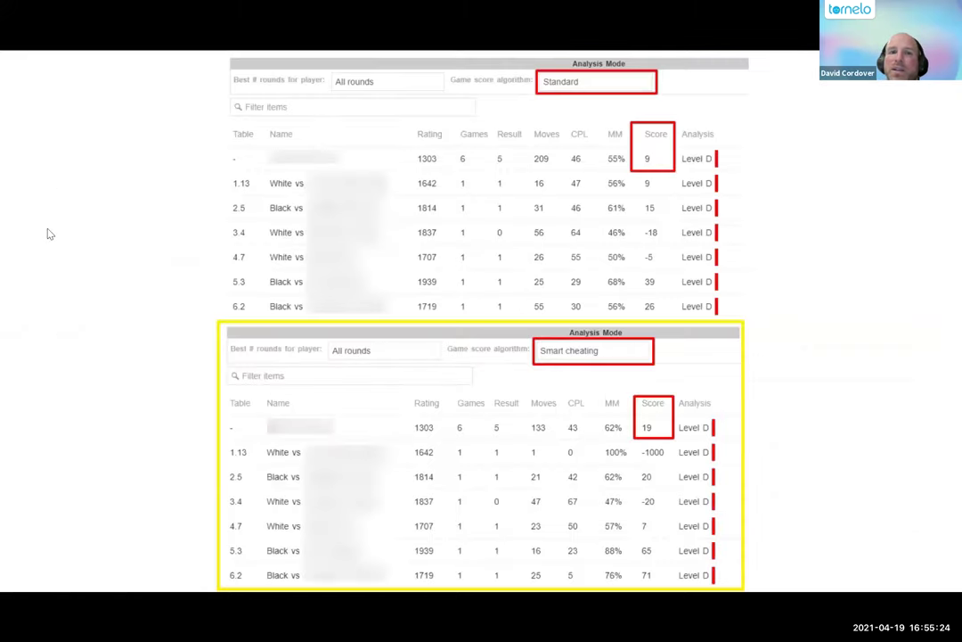
pyautogui.press('Left')
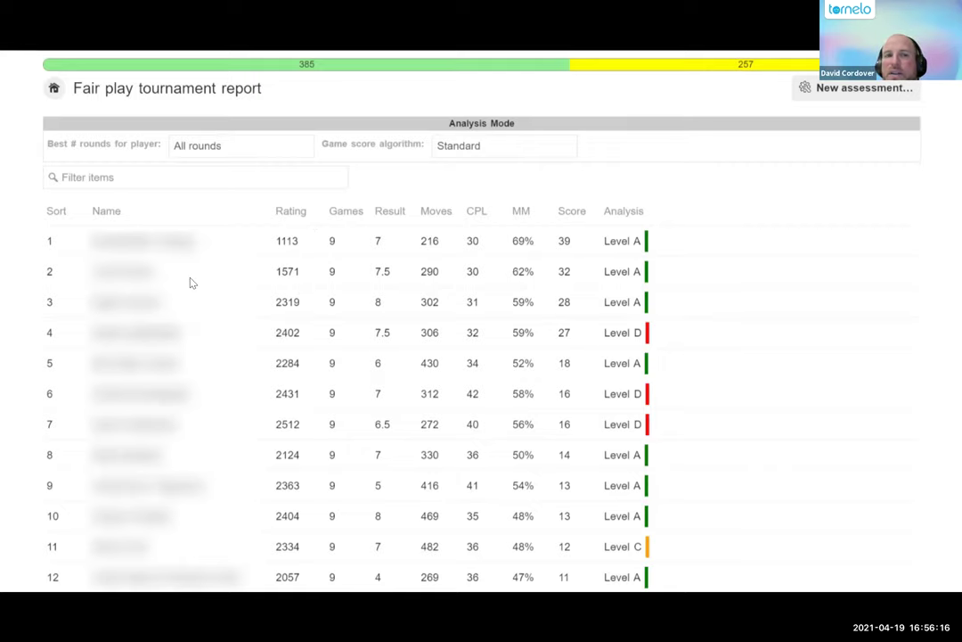
# Revisit the slides from the seven-game fair play player report through the tournament reports to the Standard versus Smart cheating comparison
pyautogui.hotkey('ctrl', 'Tab')
pyautogui.hotkey('ctrl', 'Tab')
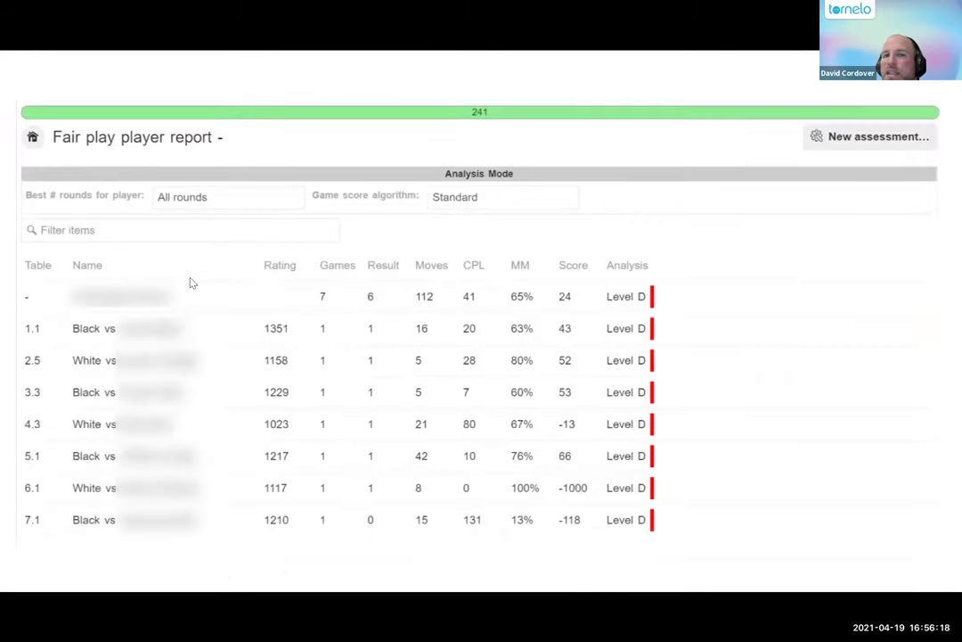
pyautogui.hotkey('ctrl', 'Tab')
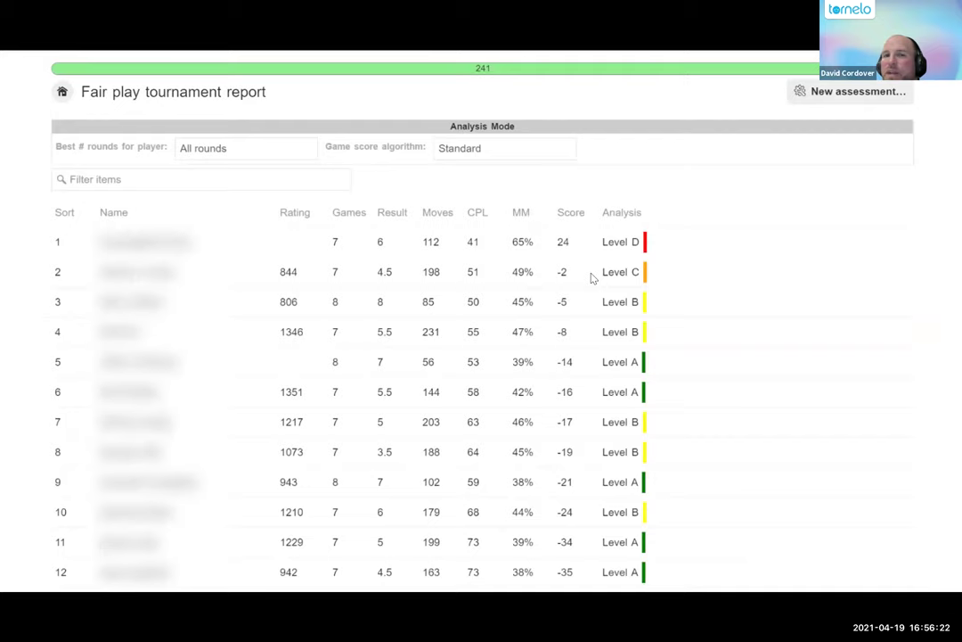
pyautogui.hotkey('ctrl', 'Tab')
pyautogui.hotkey('ctrl', 'Tab')
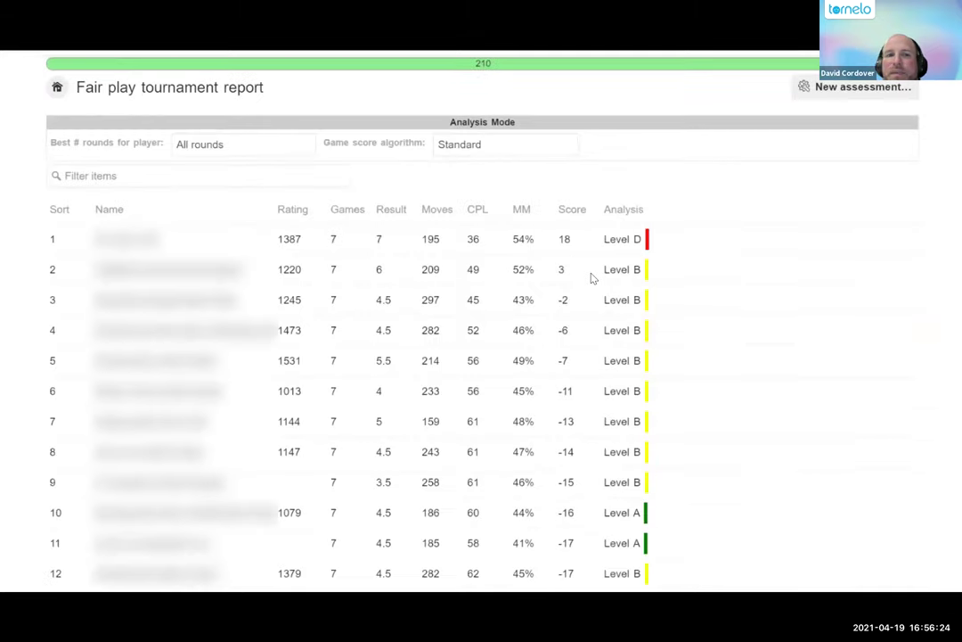
pyautogui.hotkey('ctrl', 'Tab')
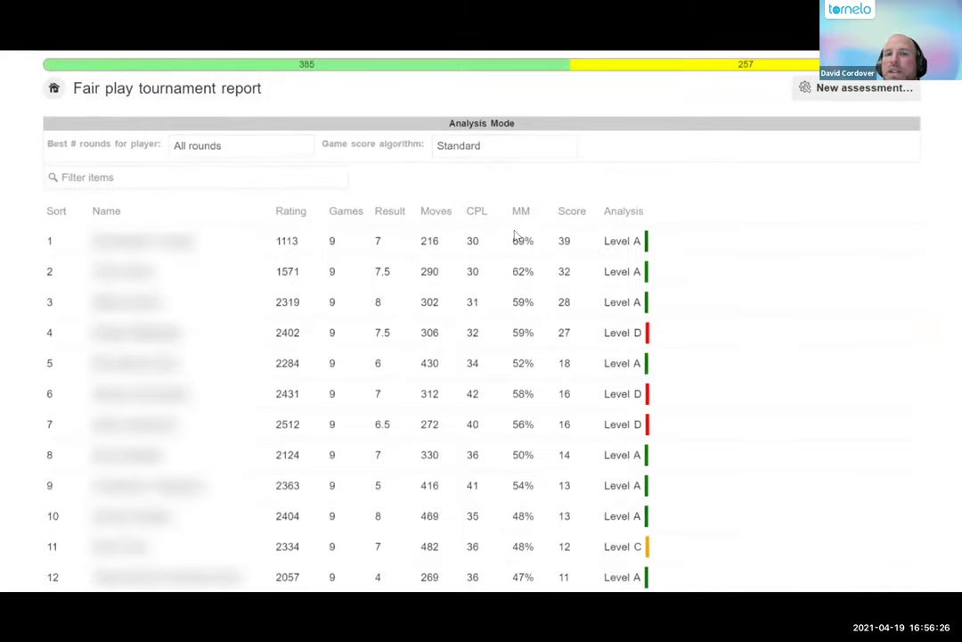
pyautogui.hotkey('ctrl', 'Tab')
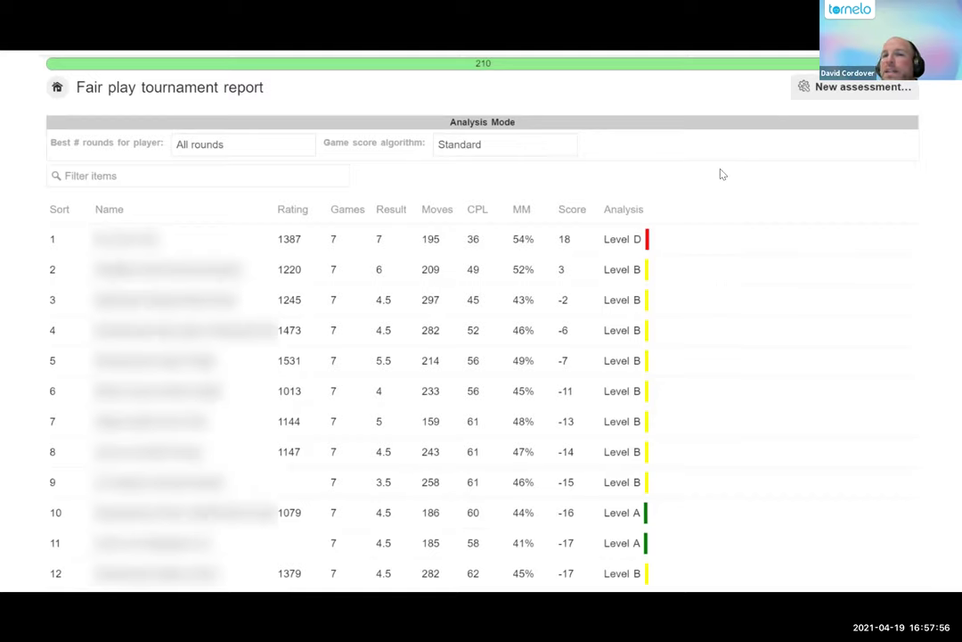
pyautogui.hotkey('ctrl', 'Tab')
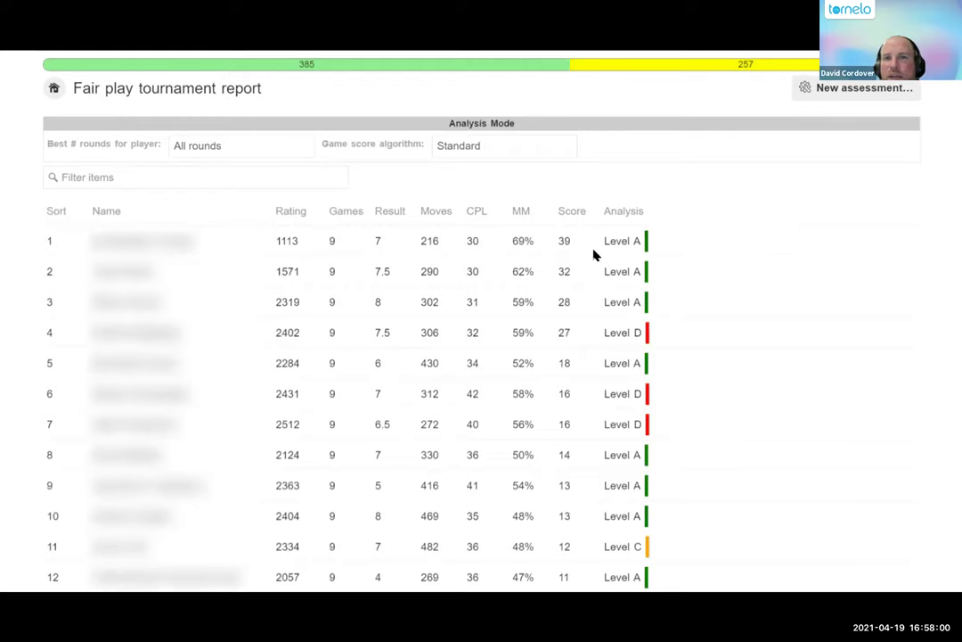
pyautogui.hotkey('ctrl', 'Tab')
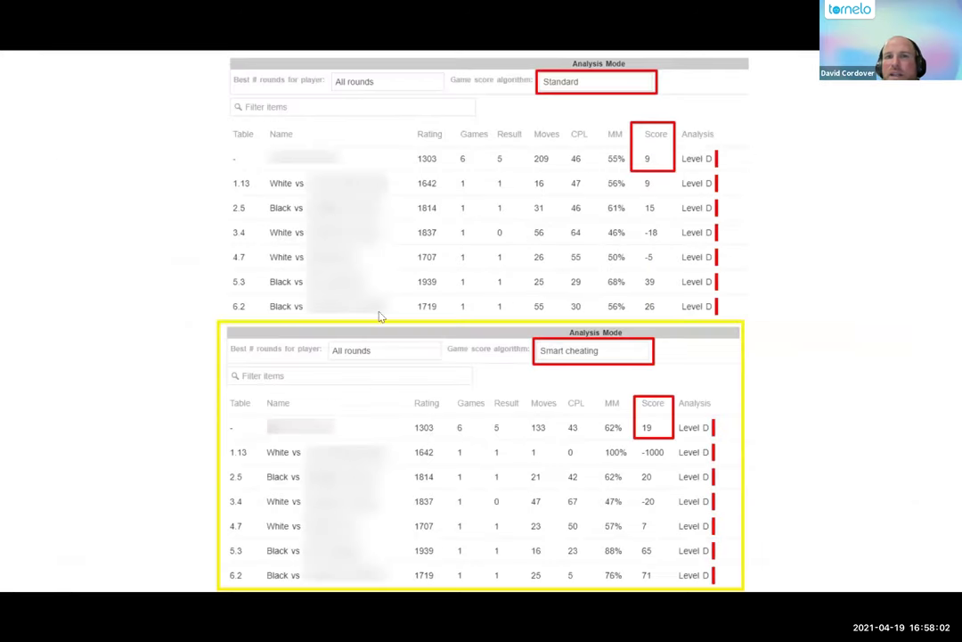
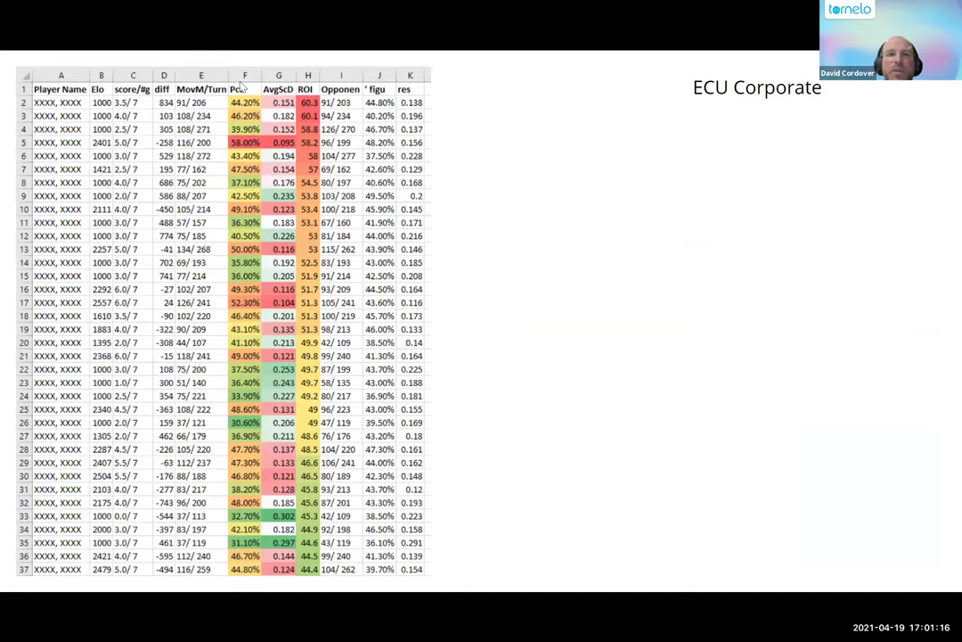
# Compare the ECU Corporate and MCC Allegro screening tables by alternating between their two slides
pyautogui.press('Right')
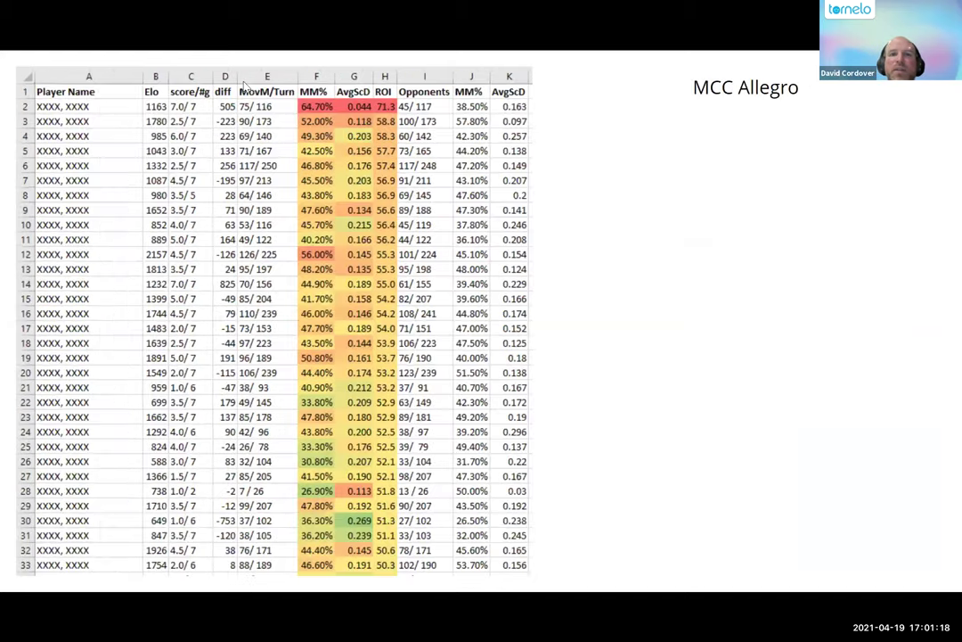
pyautogui.press('Left')
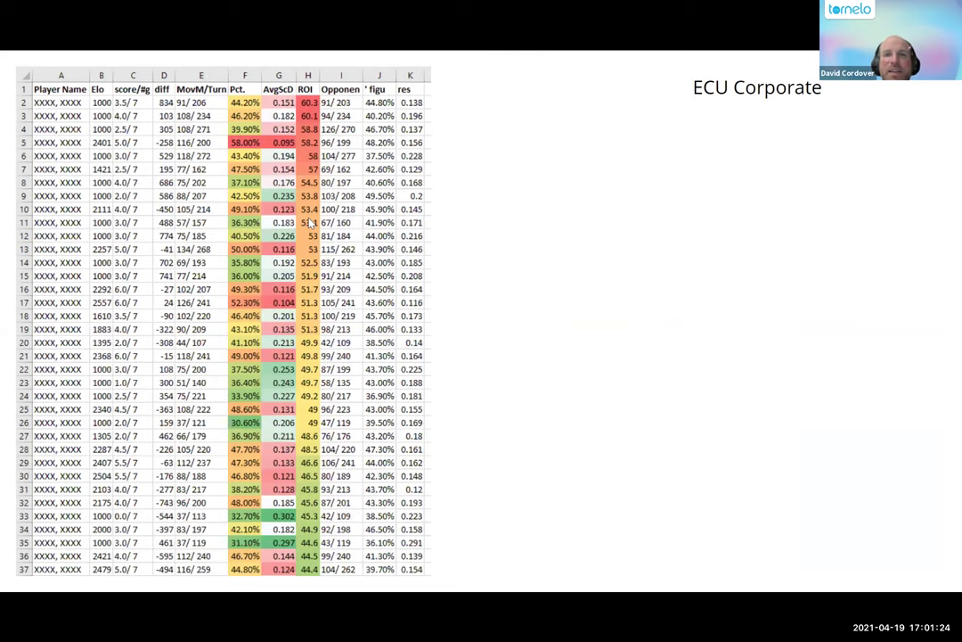
pyautogui.press('Right')
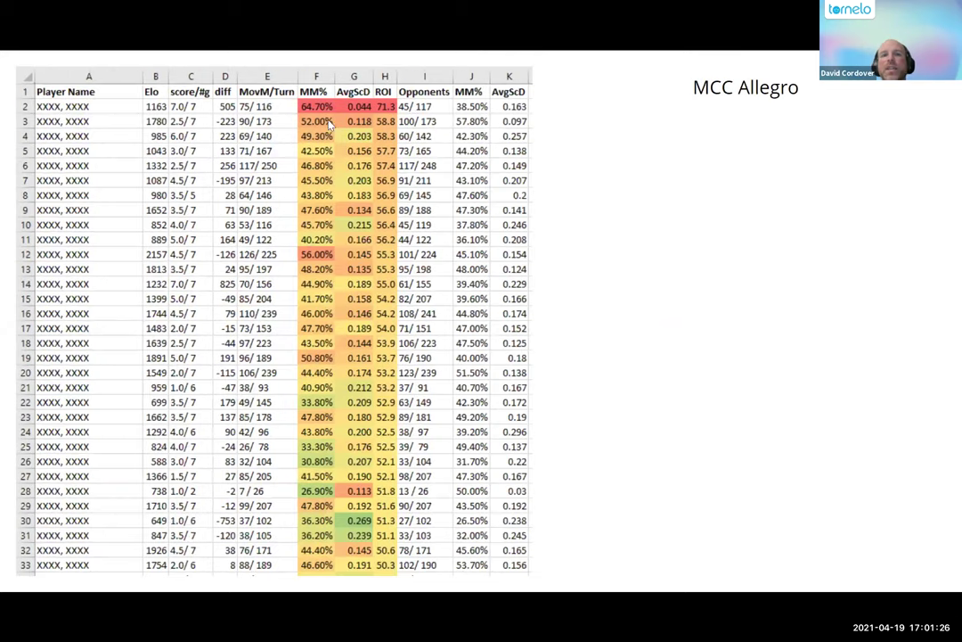
pyautogui.press('Left')
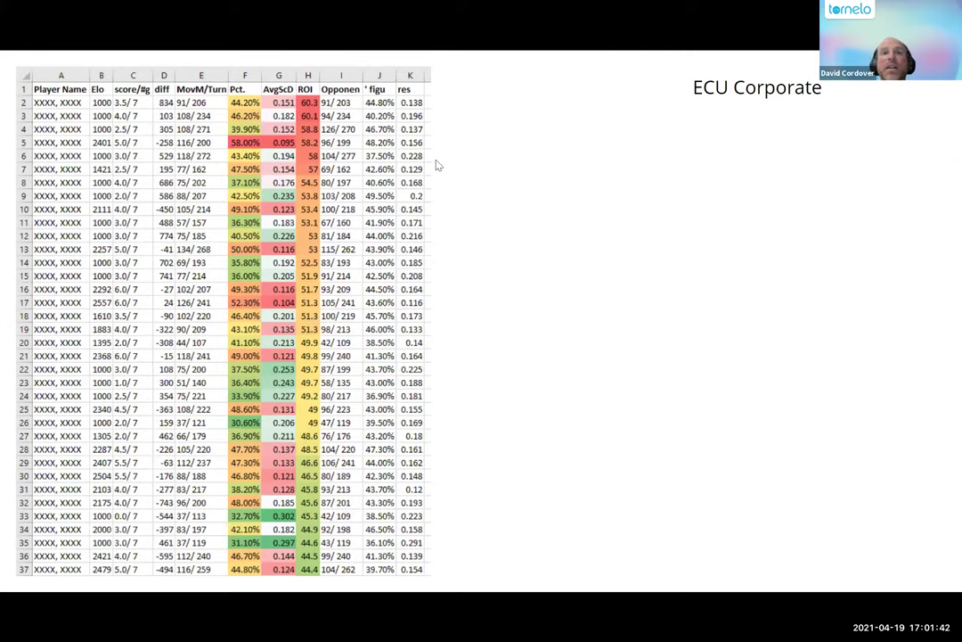
pyautogui.press('Right')
pyautogui.press('Right')
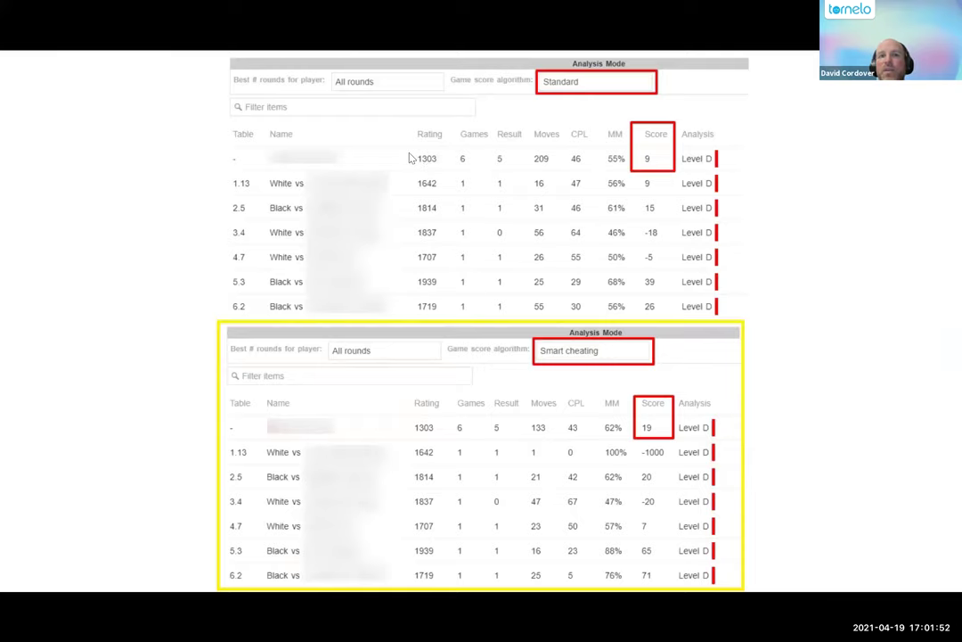
# Review the Smart cheating comparison alongside the Ken Regan screening report slide, and advance to the deeper analysis slide
pyautogui.press('Right')
pyautogui.press('Left')
pyautogui.press('Right')
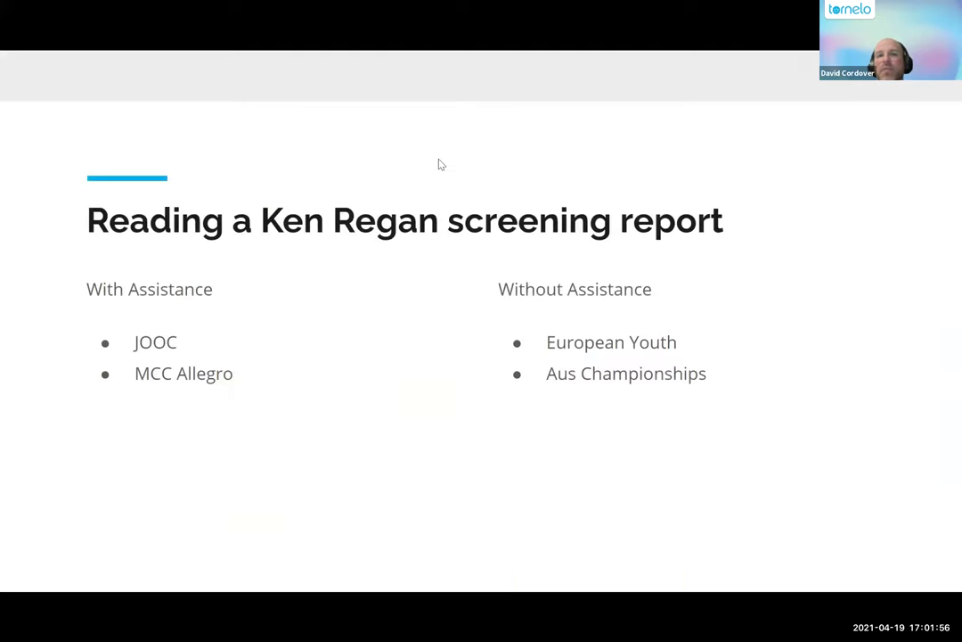
pyautogui.press('Left')
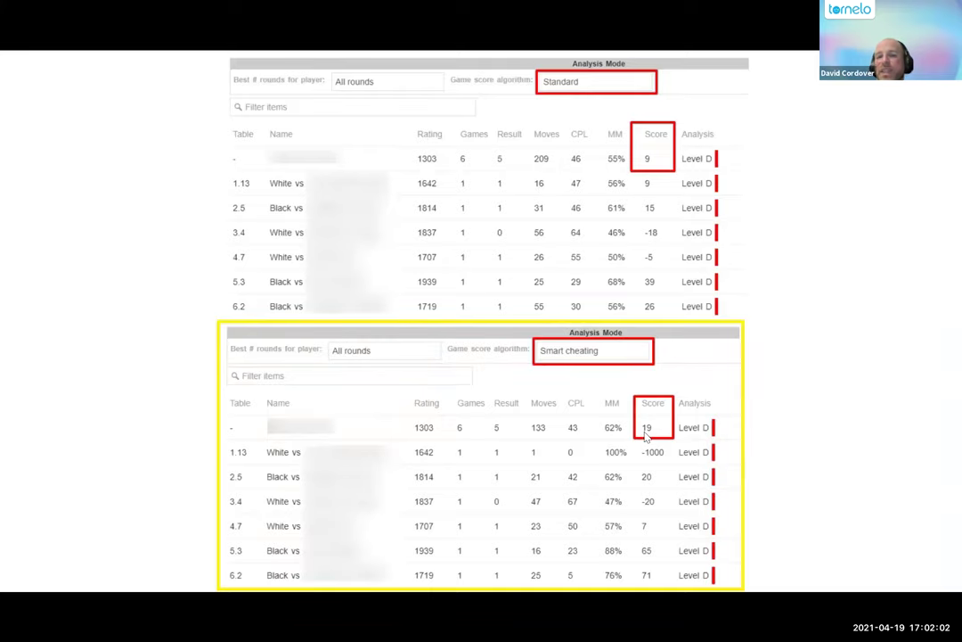
pyautogui.press('Right')
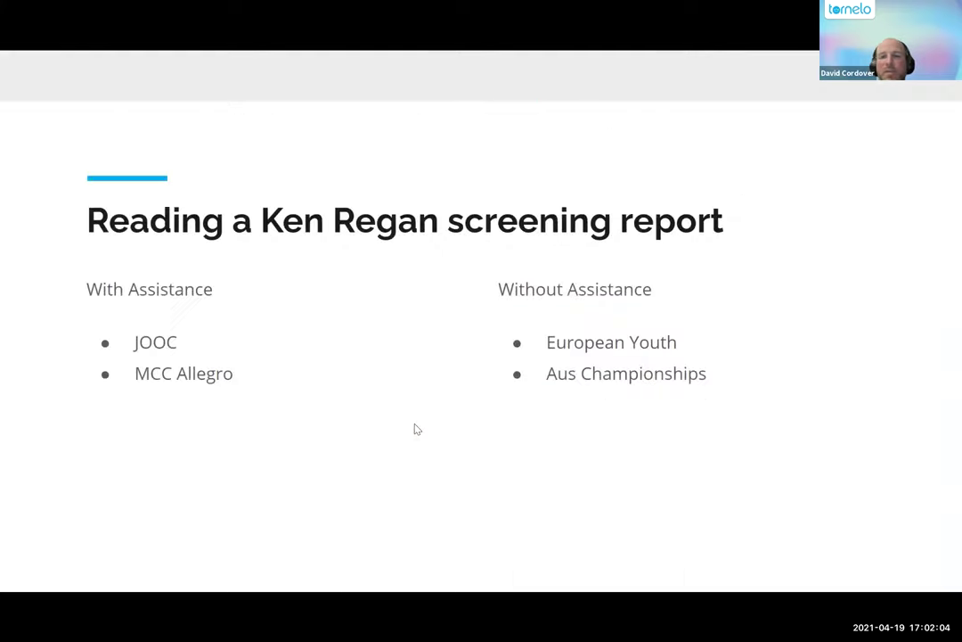
pyautogui.press('Right')
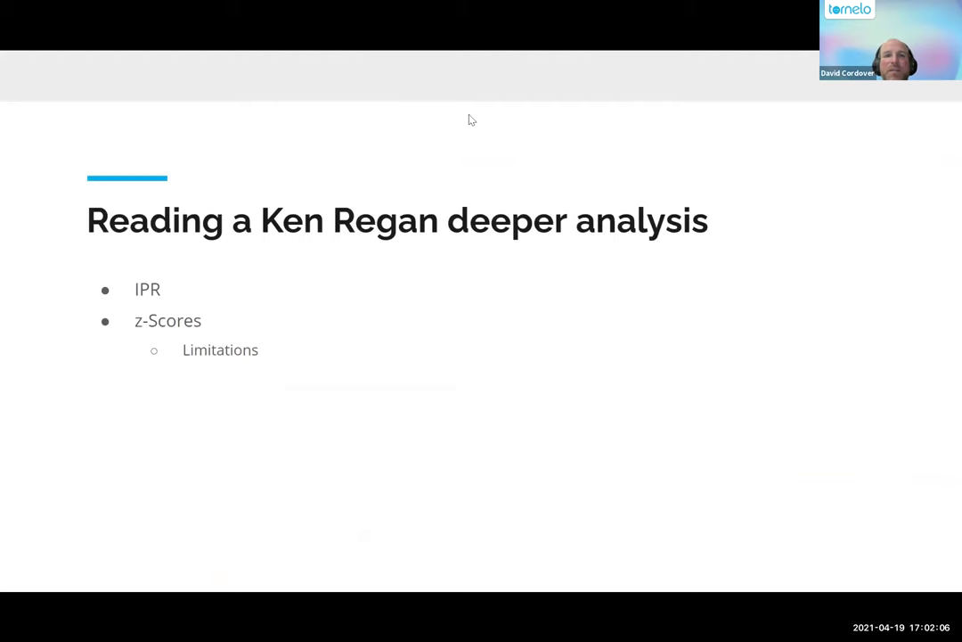
# Show the ECU Corporate table again and contrast it with the MCC Allegro table, ending on the MCC Allegro slide
pyautogui.press('Right')
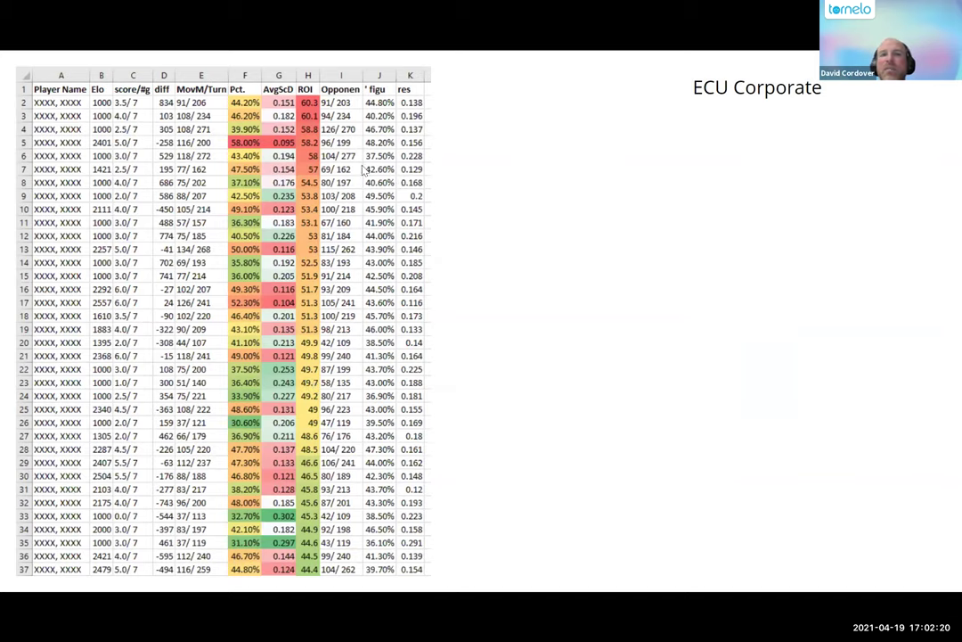
pyautogui.click(308, 142)
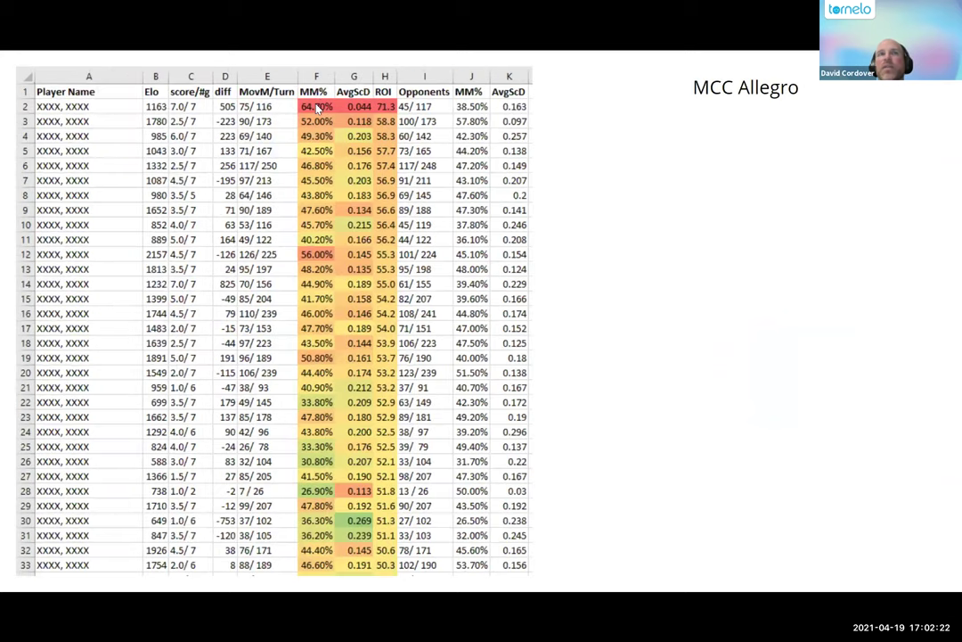
pyautogui.press('Left')
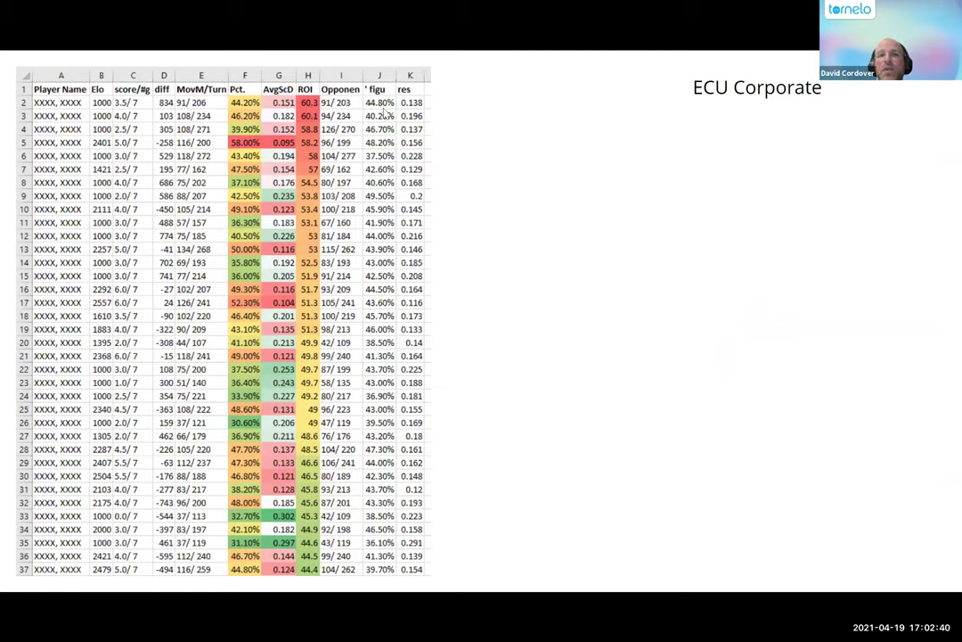
pyautogui.press('Right')
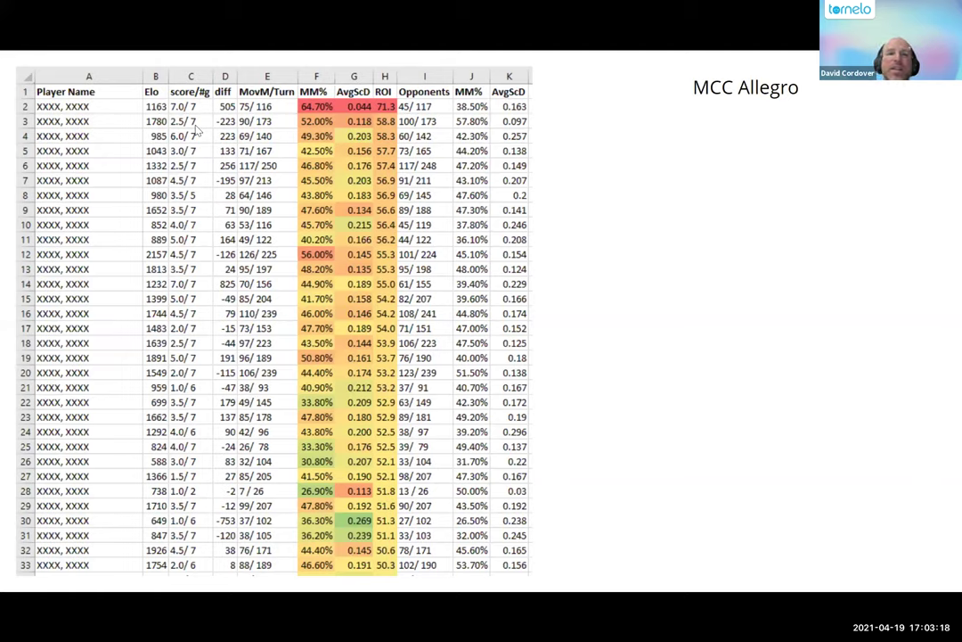
# Exit the full-screen slideshow and return to the presentation editor at the MCC Allegro slide
pyautogui.rightClick(754, 126)
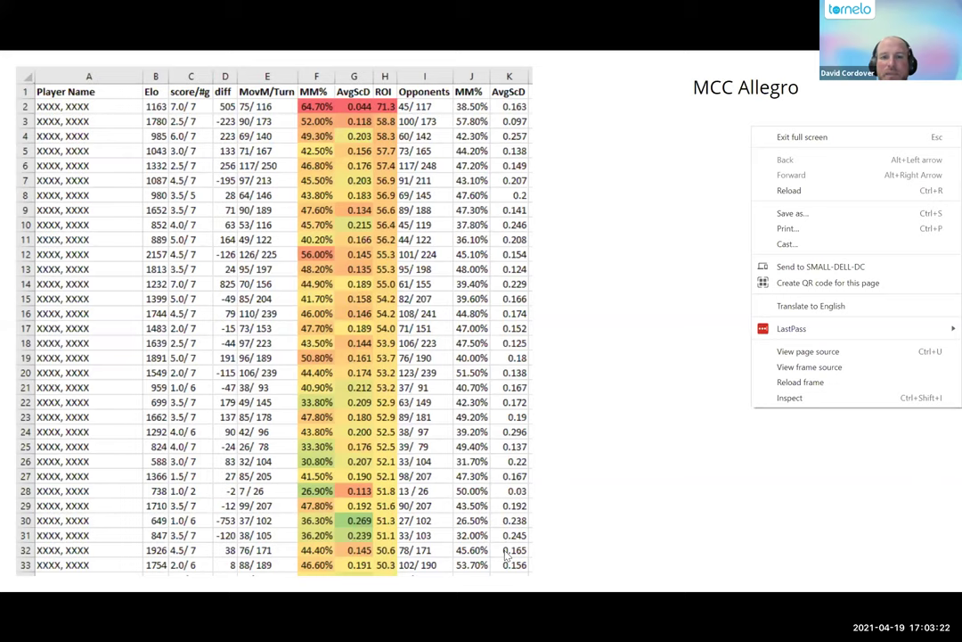
pyautogui.press('Escape')
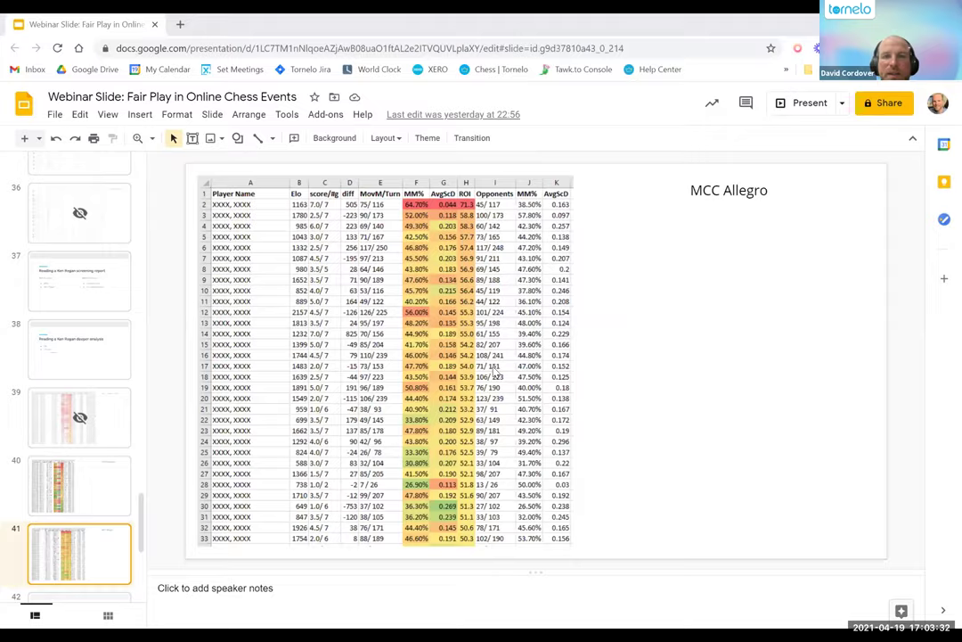
pyautogui.hotkey('ctrl', 'F5')
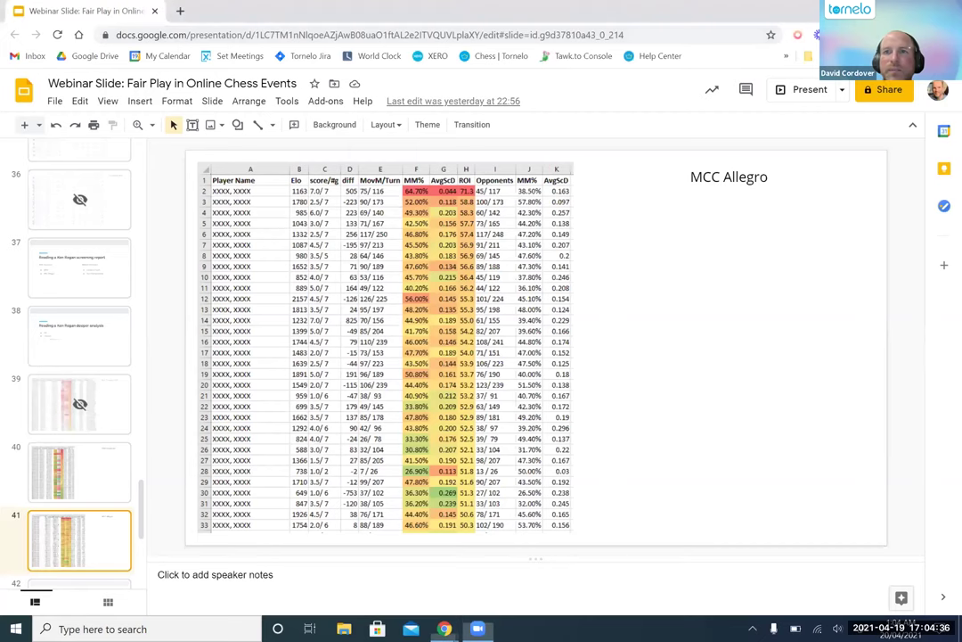
# Switch to the EuroClubCupFinalsMar2021 spreadsheet in Google Sheets and examine the players' ratings, IPR and z-scores across the engine sections
pyautogui.hotkey('alt', 'Tab')
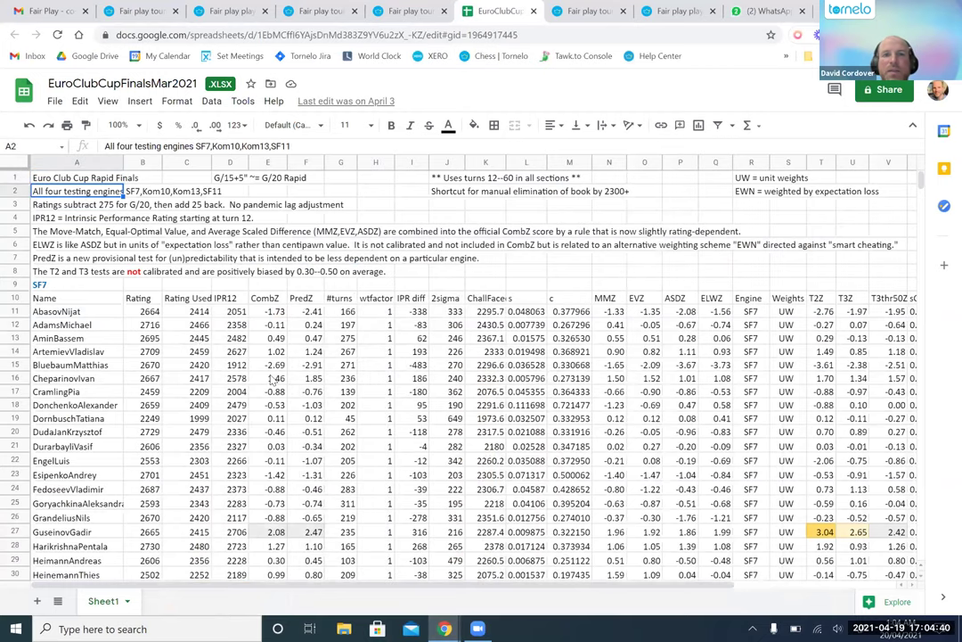
pyautogui.scroll(-1, 275, 376)
pyautogui.scroll(-15, 272, 378)
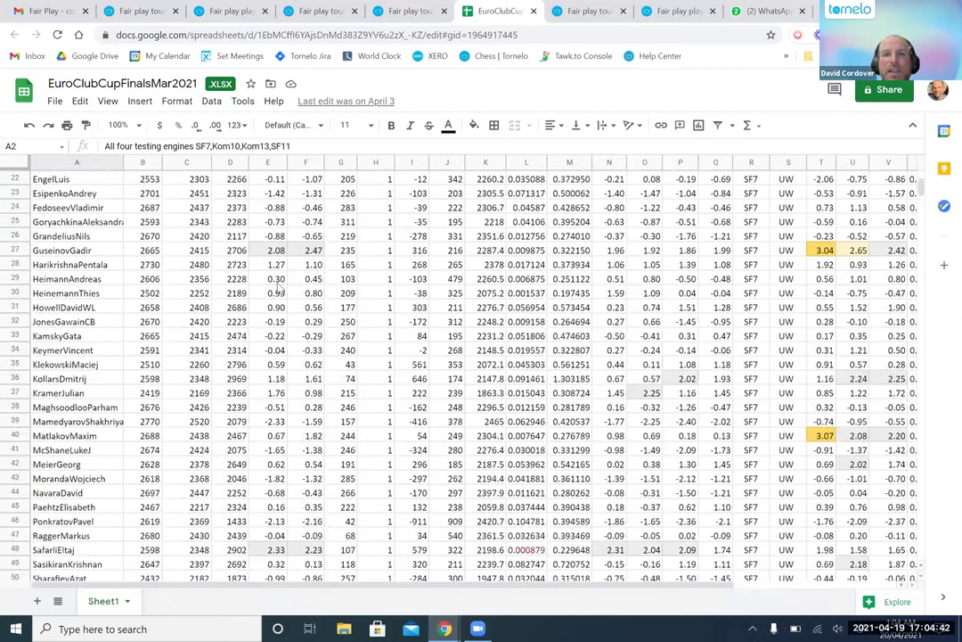
pyautogui.scroll(-20, 278, 290)
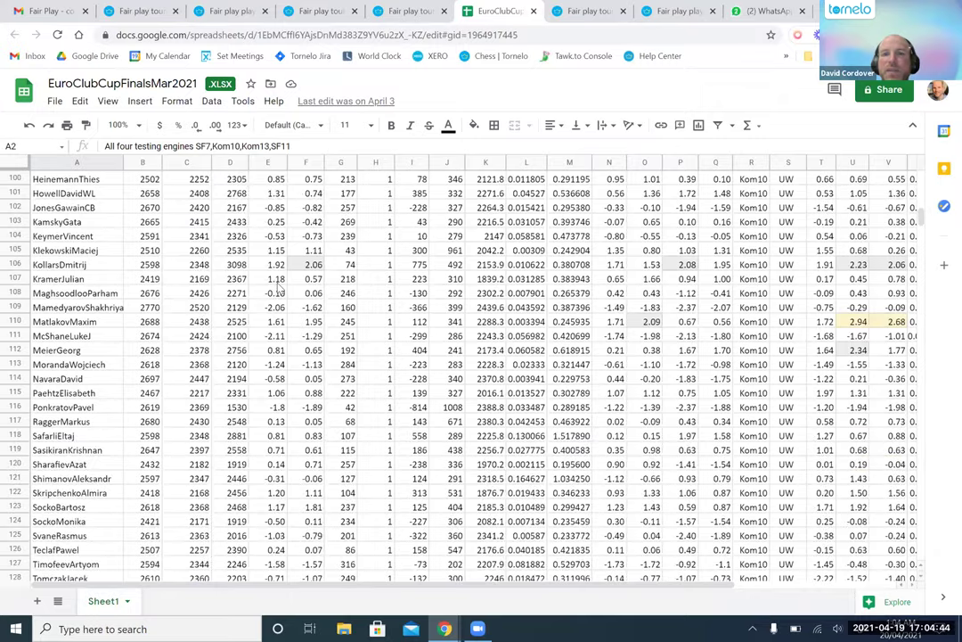
pyautogui.scroll(-18, 278, 289)
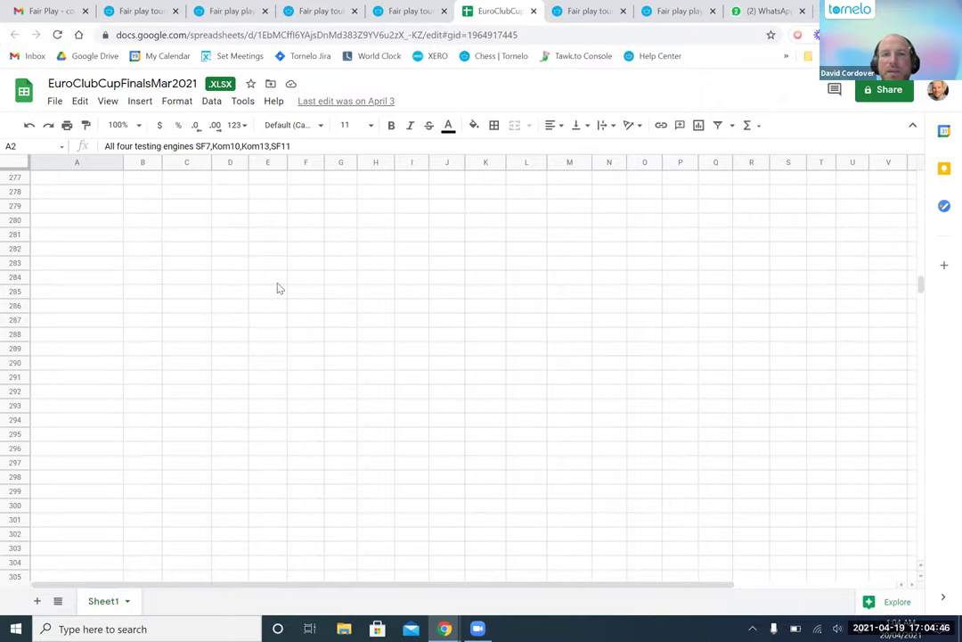
pyautogui.scroll(9, 278, 290)
pyautogui.scroll(20, 278, 290)
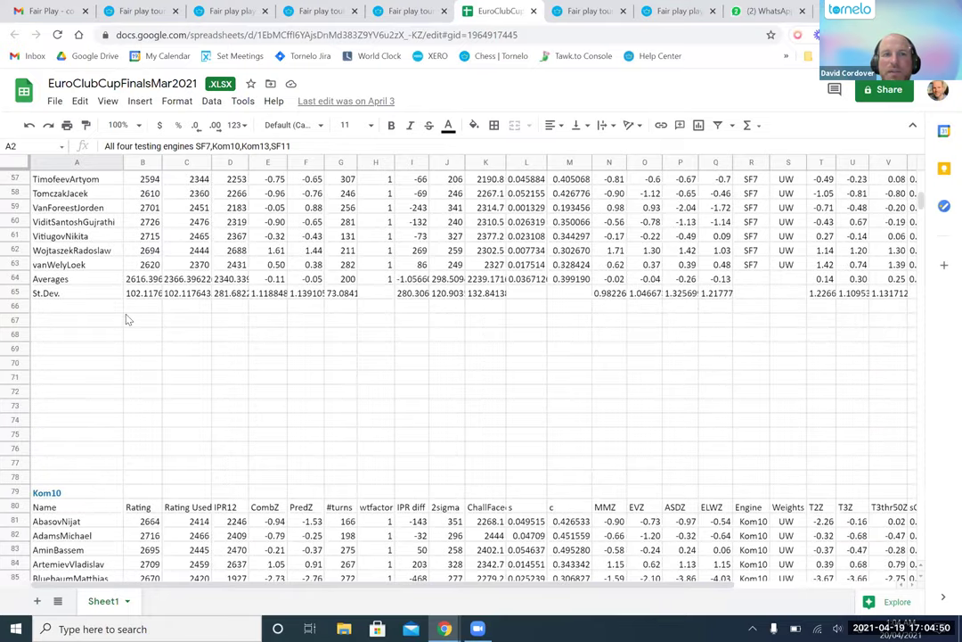
pyautogui.scroll(7, 138, 305)
pyautogui.scroll(3, 138, 305)
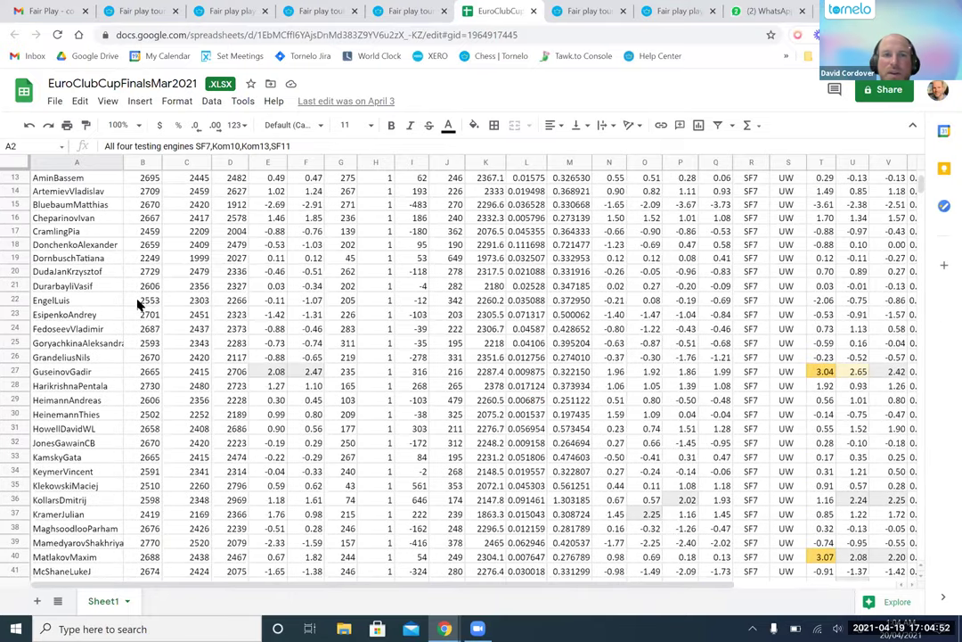
# Examine the SF7 section's column headings in row 10 from Name through Pred+, and return to the Name heading
pyautogui.scroll(4, 138, 305)
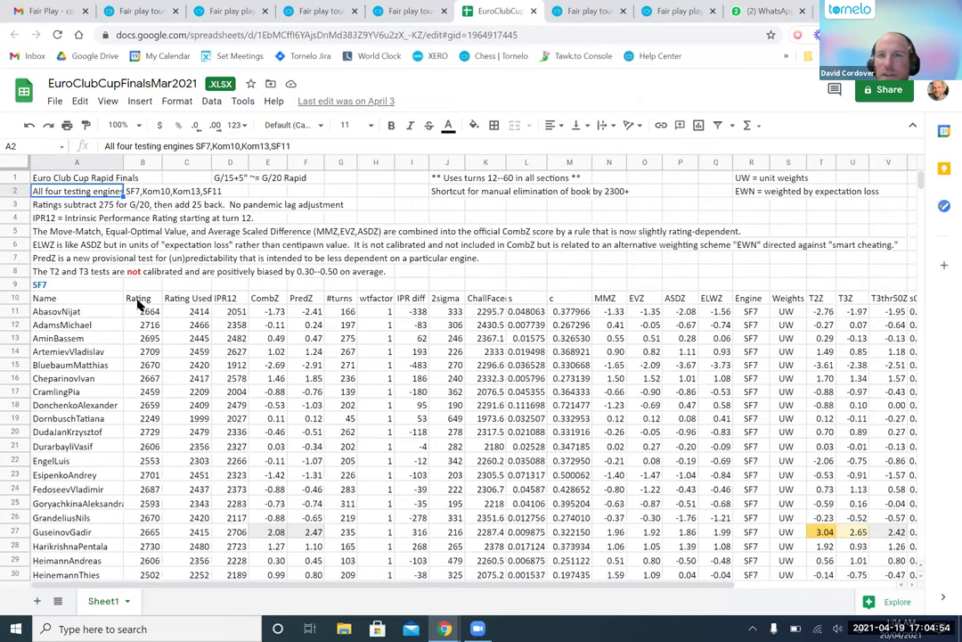
pyautogui.press('Right')
pyautogui.press('Right')
pyautogui.press('Right')
pyautogui.press('Right')
pyautogui.press('Right')
pyautogui.press('Right')
pyautogui.press('Right')
pyautogui.press('Right')
pyautogui.press('Right')
pyautogui.press('Right')
pyautogui.press('Right')
pyautogui.press('Right')
pyautogui.press('Right')
pyautogui.press('Right')
pyautogui.press('Right')
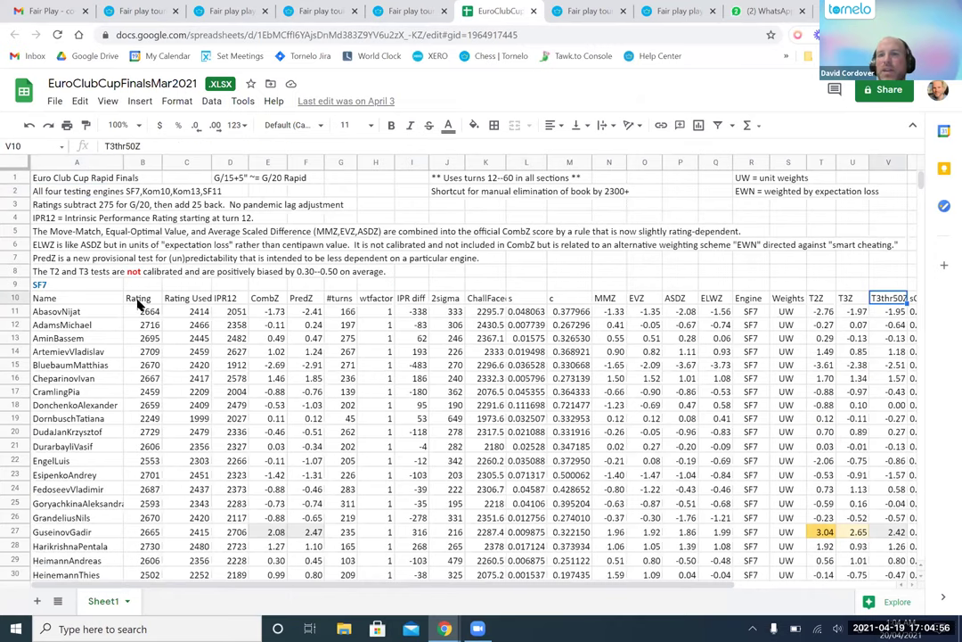
pyautogui.press('Right')
pyautogui.press('Right')
pyautogui.press('Right')
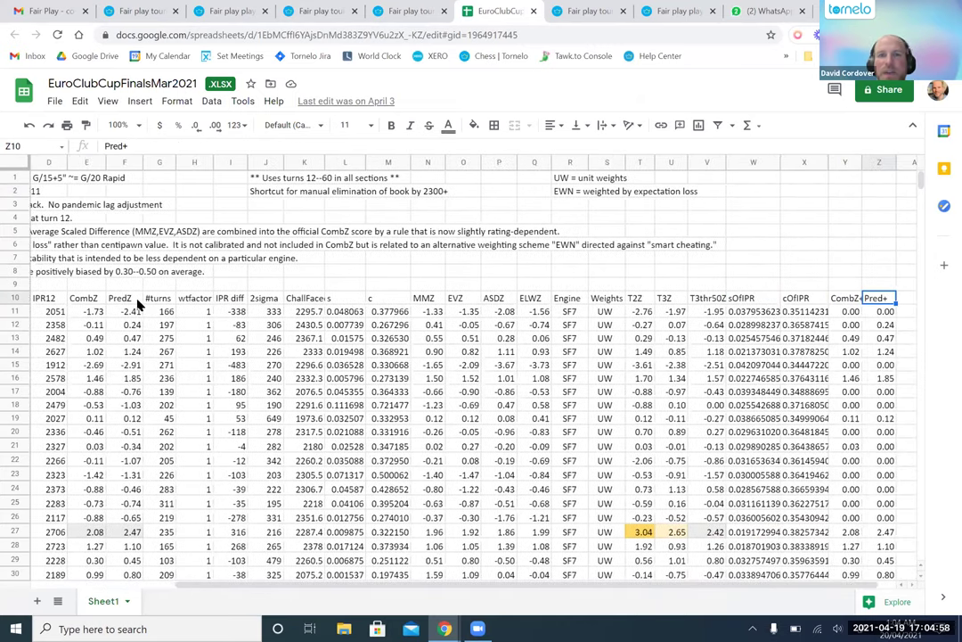
pyautogui.press('Left')
pyautogui.press('Left')
pyautogui.press('Left')
pyautogui.press('Left')
pyautogui.press('Left')
pyautogui.press('Left')
pyautogui.press('Left')
pyautogui.press('Left')
pyautogui.press('Left')
pyautogui.press('Home')
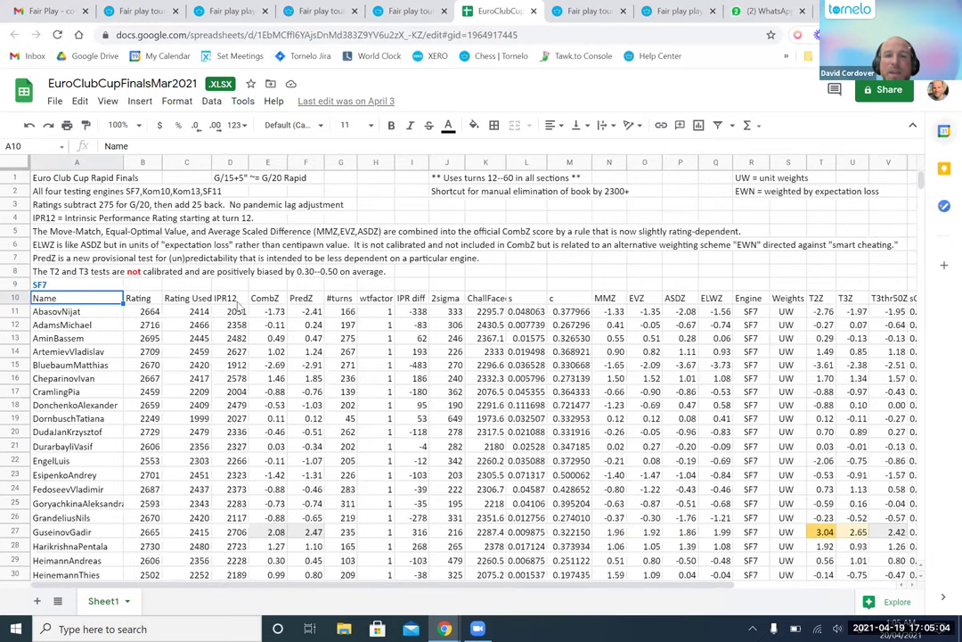
# Compare the IPR12 values with the ratings for the first two players in the SF7 section
pyautogui.click(240, 298)
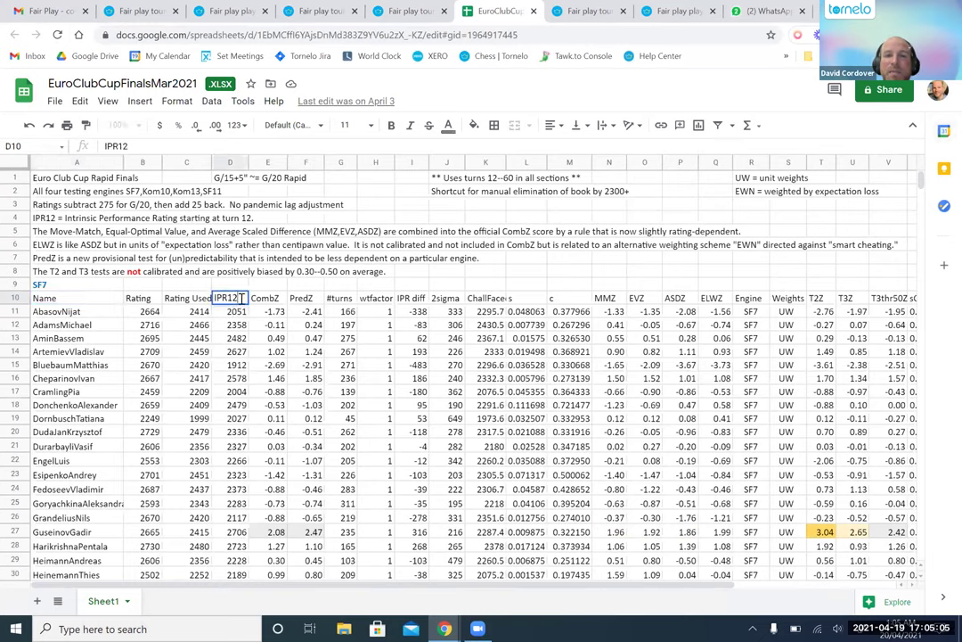
pyautogui.click(235, 339)
pyautogui.click(229, 301)
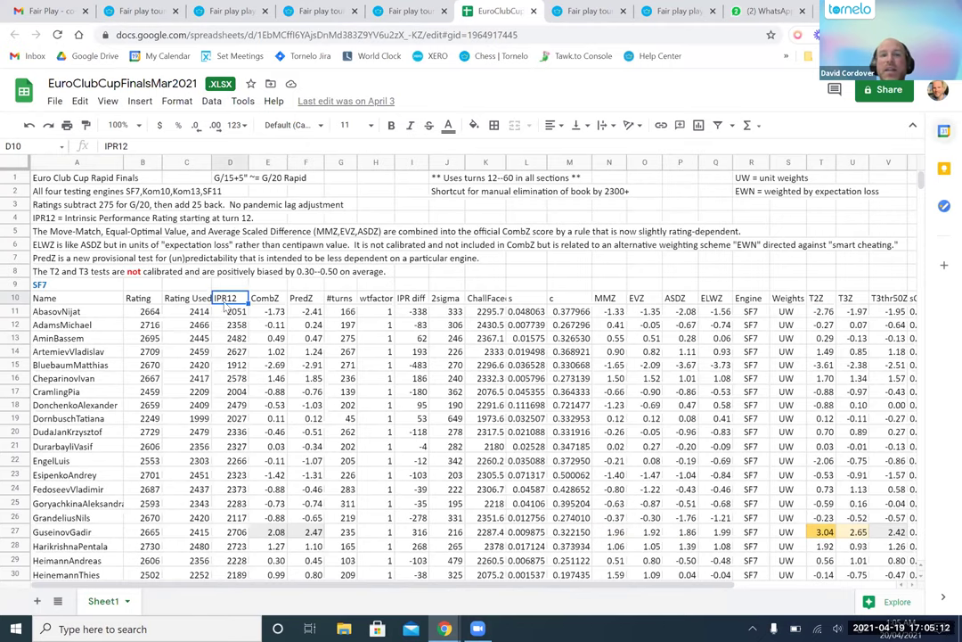
pyautogui.press('Down')
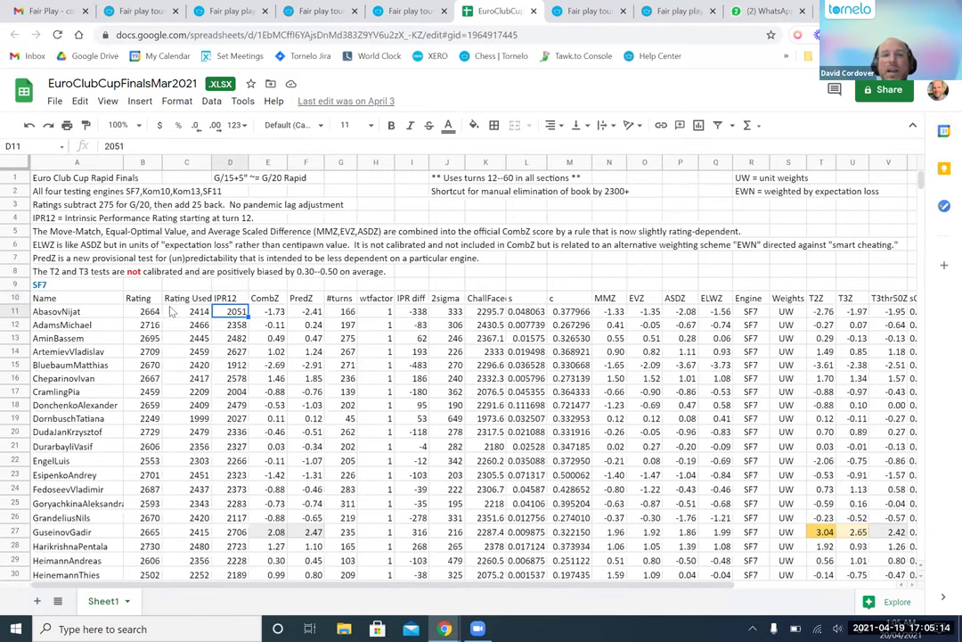
pyautogui.click(153, 312)
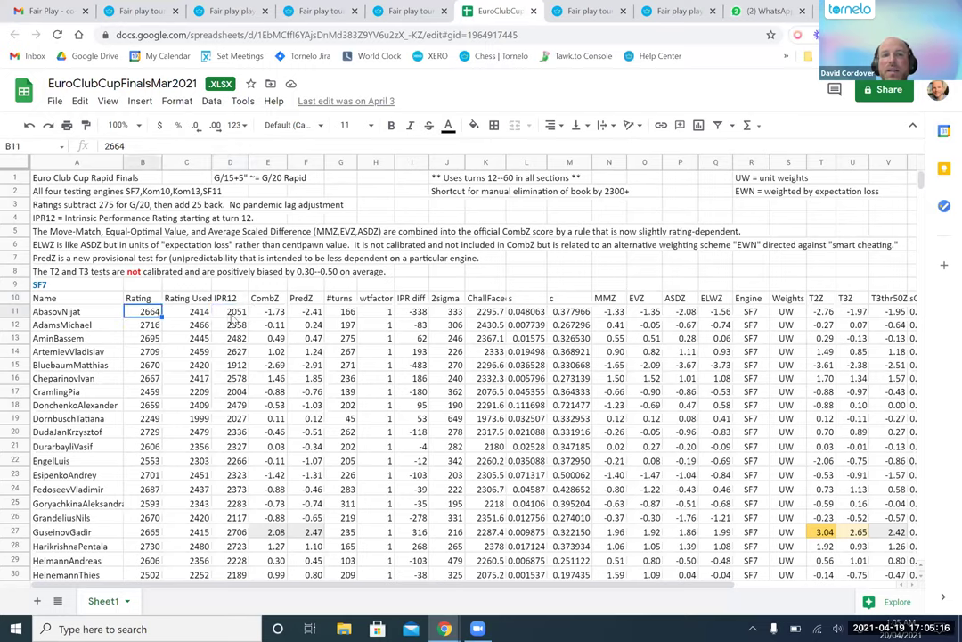
pyautogui.press('Right')
pyautogui.press('Right')
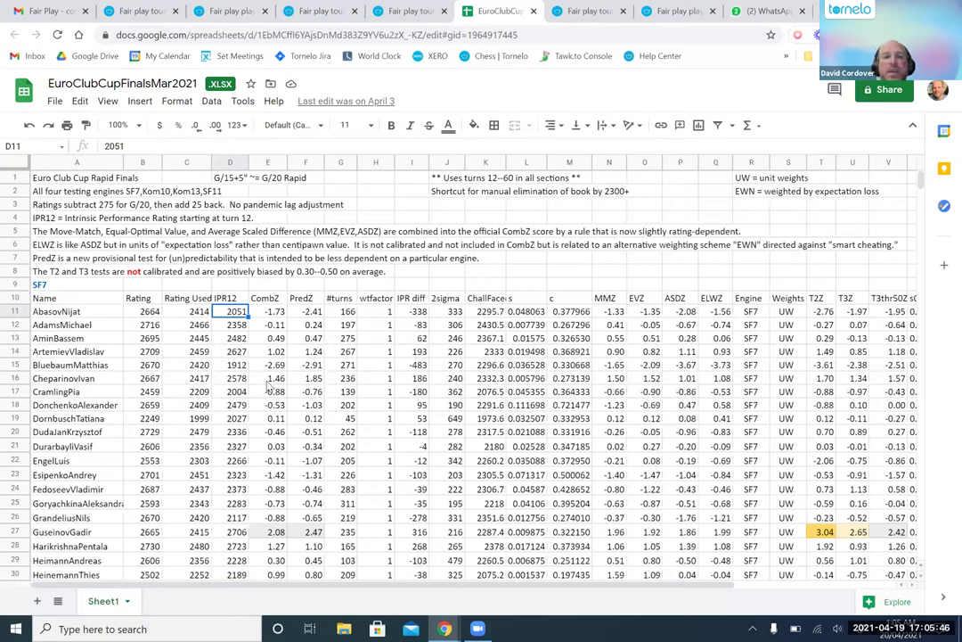
pyautogui.press('Down')
pyautogui.click(240, 313)
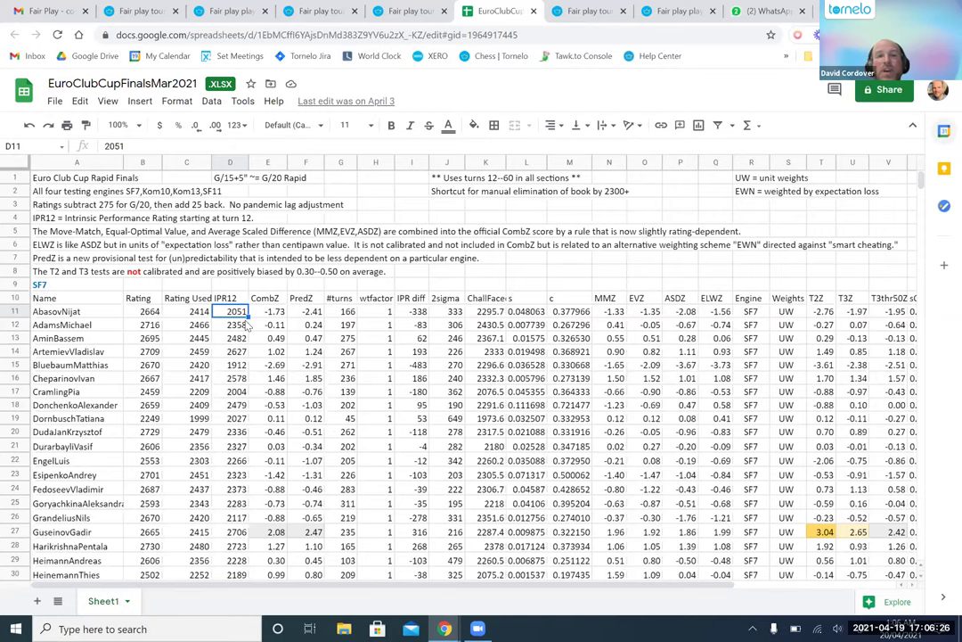
pyautogui.click(231, 327)
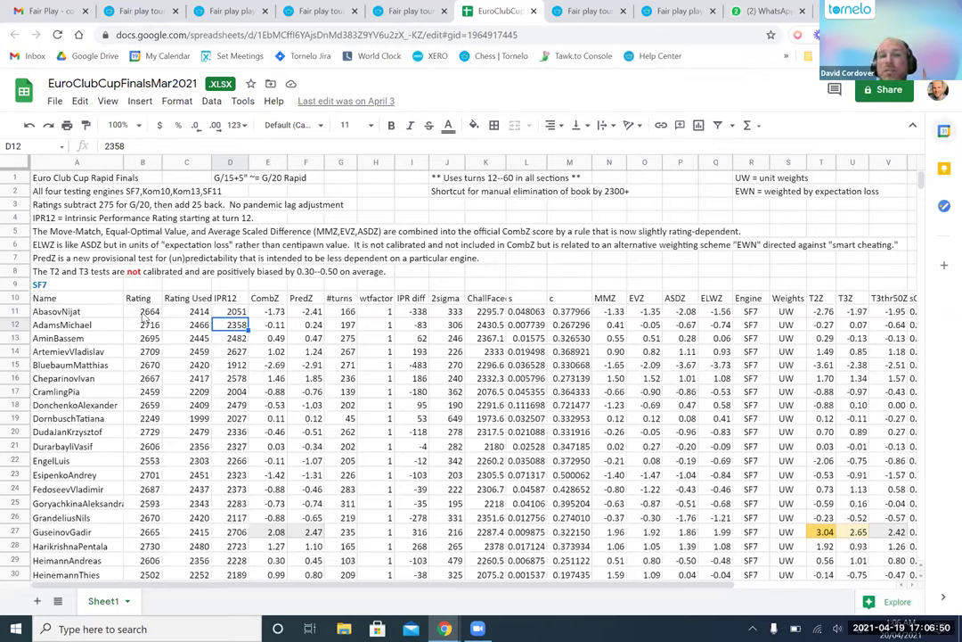
# Revisit the first player's rating and the IPR12 heading, and move on to the CombZ heading in E10
pyautogui.press('Up')
pyautogui.press('Left')
pyautogui.press('Left')
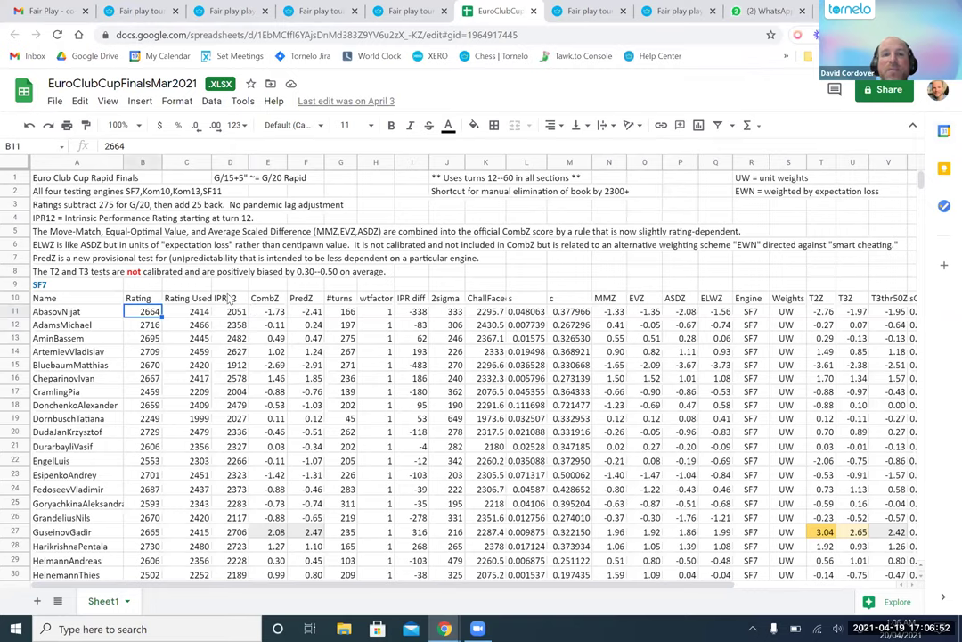
pyautogui.press('Up')
pyautogui.press('Right')
pyautogui.press('Right')
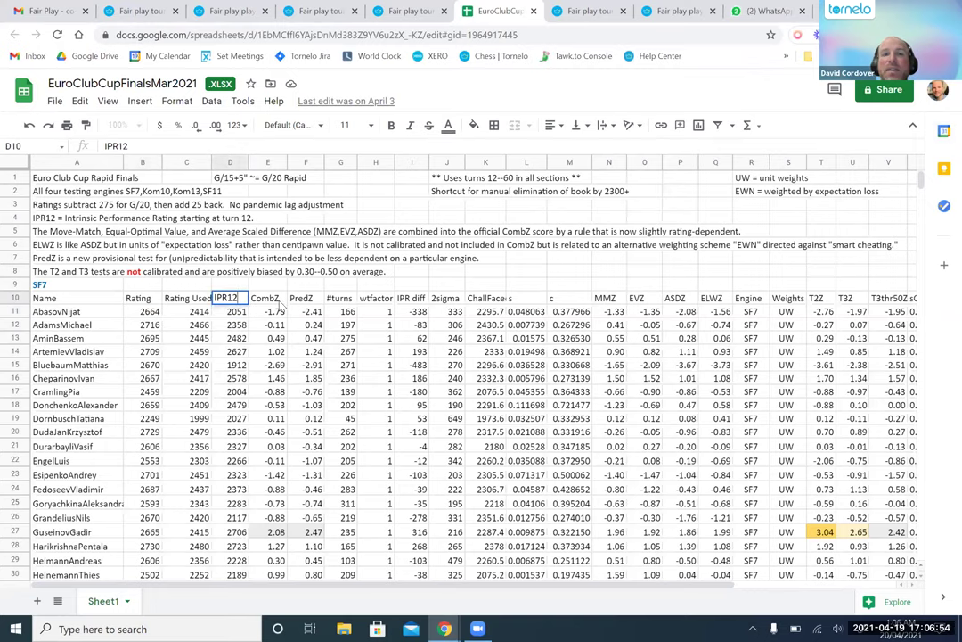
pyautogui.press('Right')
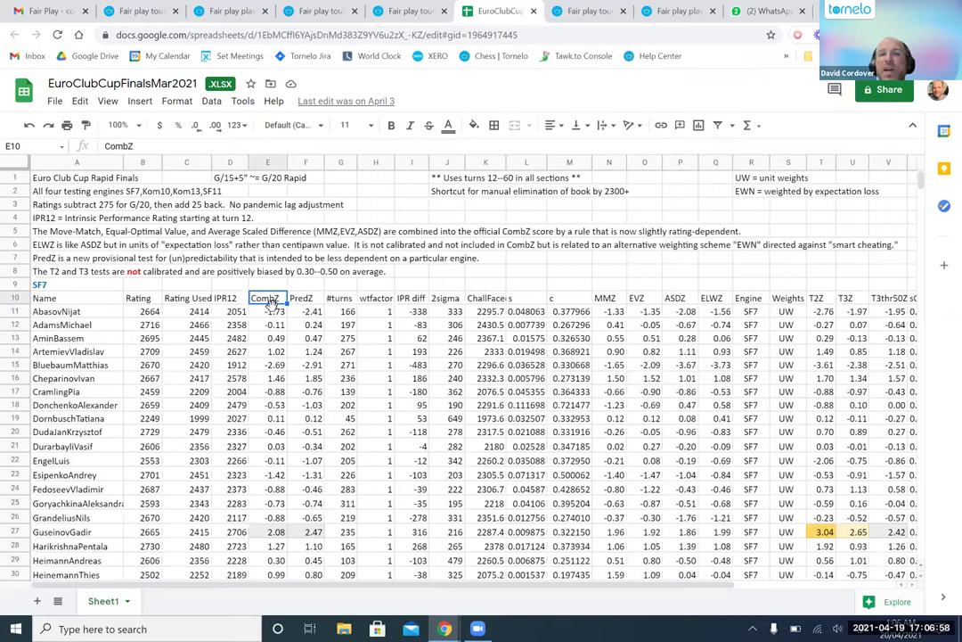
pyautogui.press('Down')
pyautogui.press('Up')
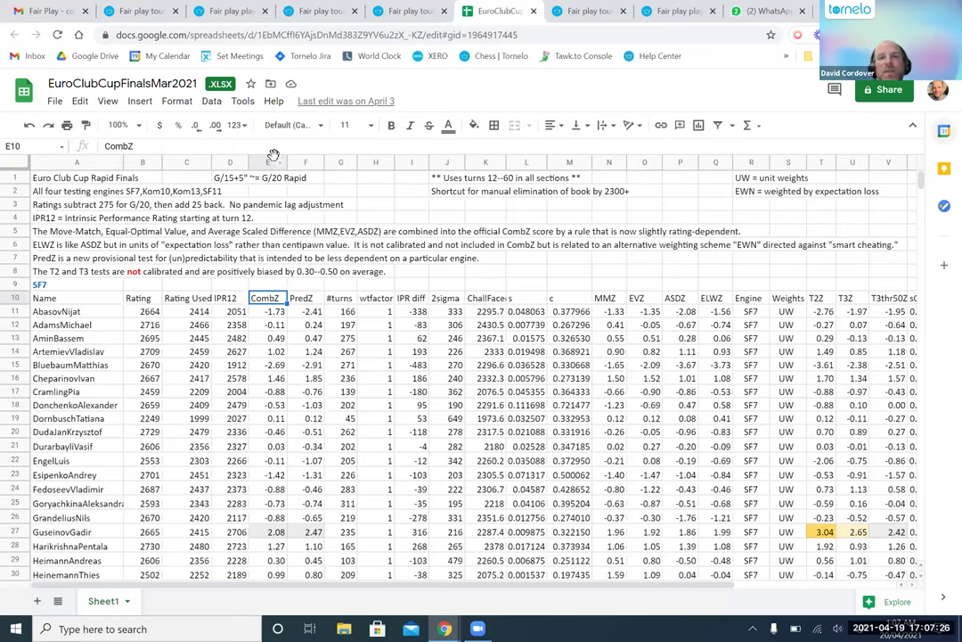
# Examine the first player's individual test scores from MMZ through the last columns of row 11, and return to the name cell
pyautogui.click(610, 311)
pyautogui.press('Right')
pyautogui.press('Right')
pyautogui.press('Right')
pyautogui.press('Right')
pyautogui.press('Right')
pyautogui.press('Right')
pyautogui.press('Right')
pyautogui.press('Right')
pyautogui.press('Right')
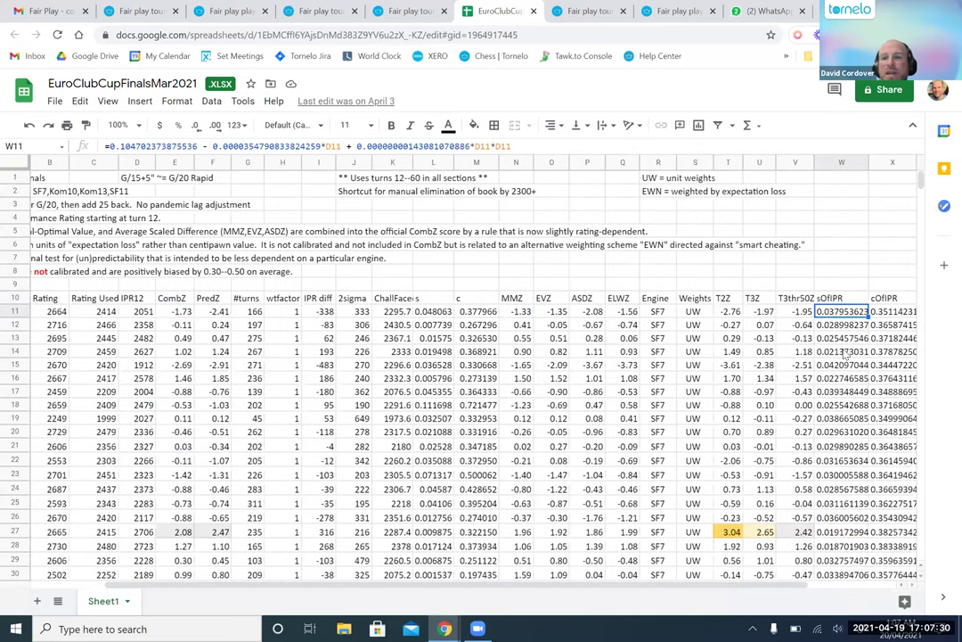
pyautogui.press('Right')
pyautogui.press('Right')
pyautogui.press('Right')
pyautogui.press('Right')
pyautogui.hotkey('ctrl', 'Left')
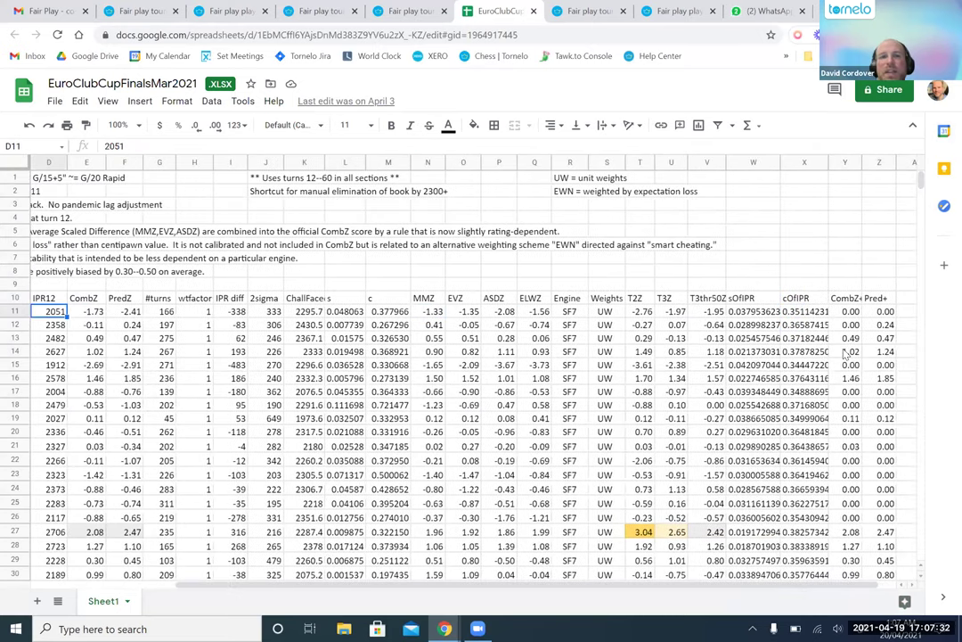
pyautogui.hotkey('ctrl', 'Left')
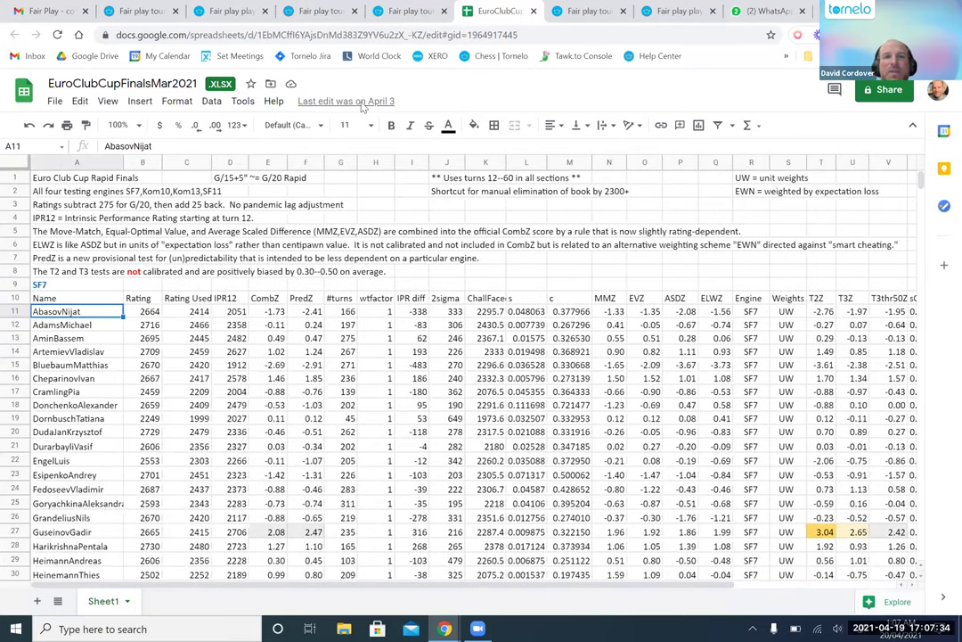
# Highlight the IPR12 and CombZ columns together, and select each of their headings in turn
pyautogui.moveTo(230, 163); pyautogui.dragTo(263, 162)
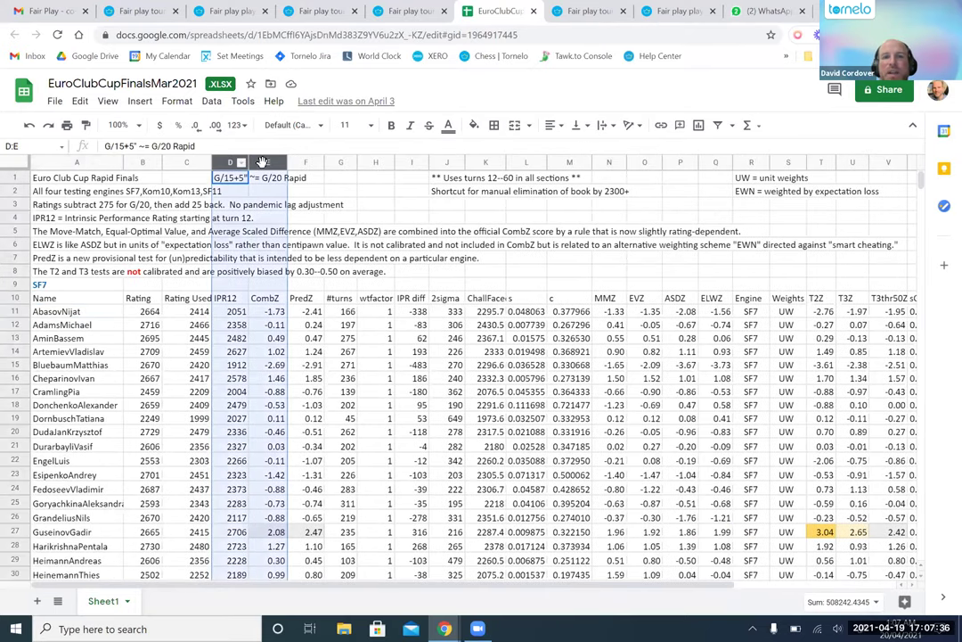
pyautogui.click(230, 297)
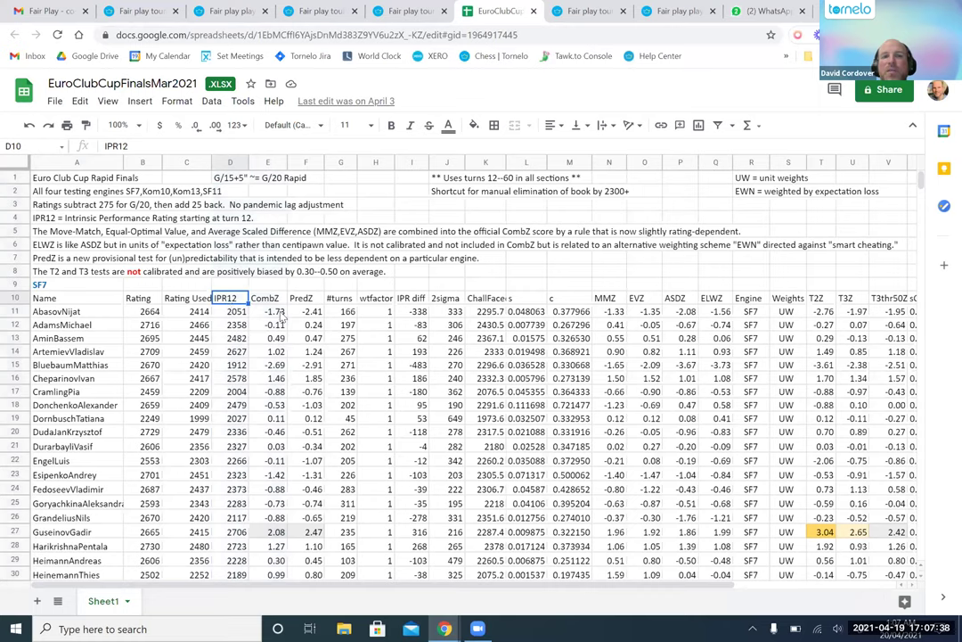
pyautogui.press('Right')
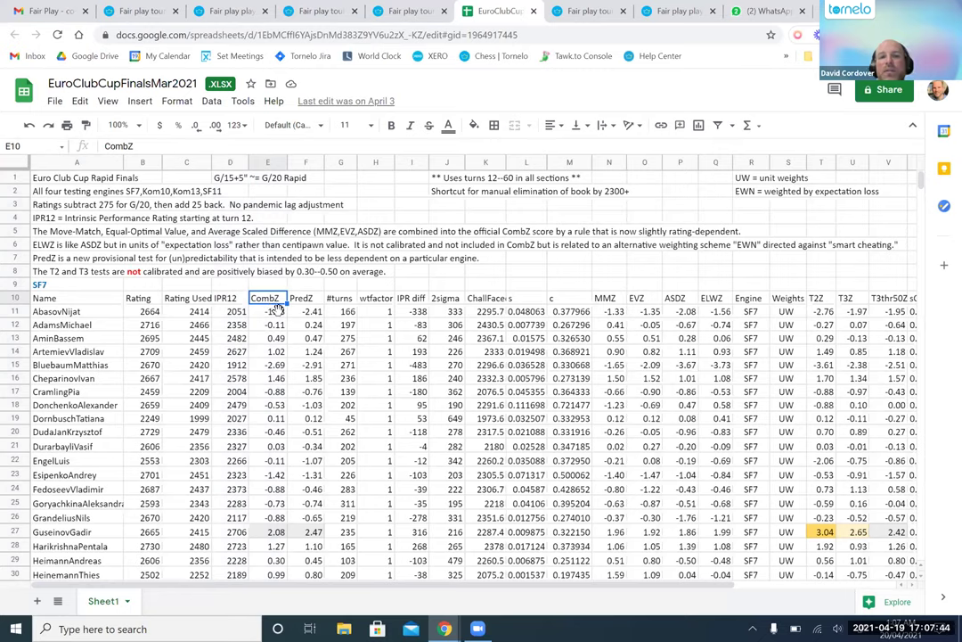
# Examine the players' CombZ scores down column E from row 11 to row 29, including the shaded score in row 27
pyautogui.click(278, 309)
pyautogui.click(278, 403)
pyautogui.press('Down')
pyautogui.press('Down')
pyautogui.press('Down')
pyautogui.press('Down')
pyautogui.press('Down')
pyautogui.press('Down')
pyautogui.press('Down')
pyautogui.press('Down')
pyautogui.press('Down')
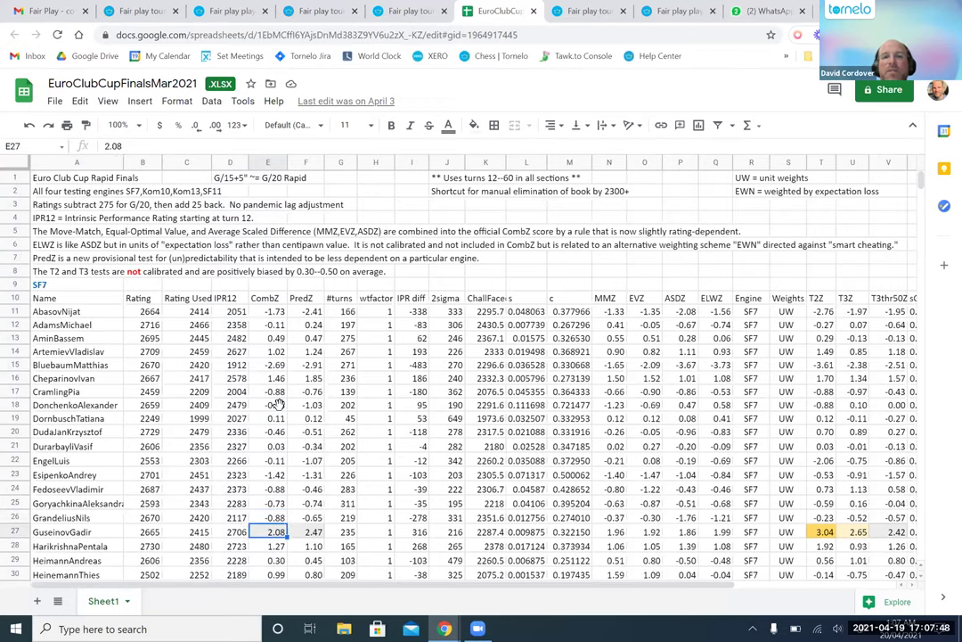
pyautogui.press('Down')
pyautogui.press('Down')
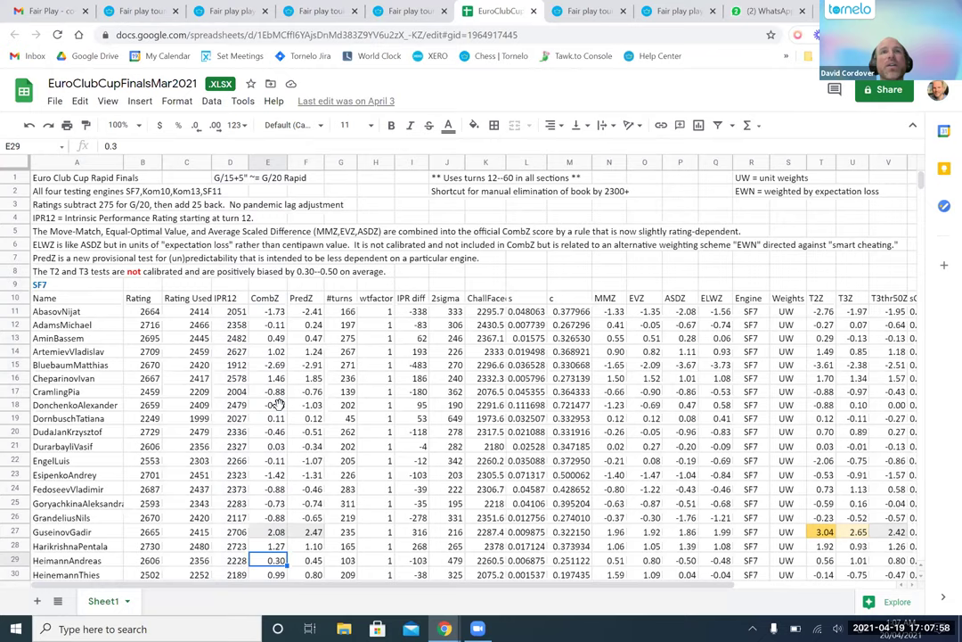
# Check the CombZ scores of the first two players, and highlight the IPR12 and CombZ columns for comparison
pyautogui.click(272, 326)
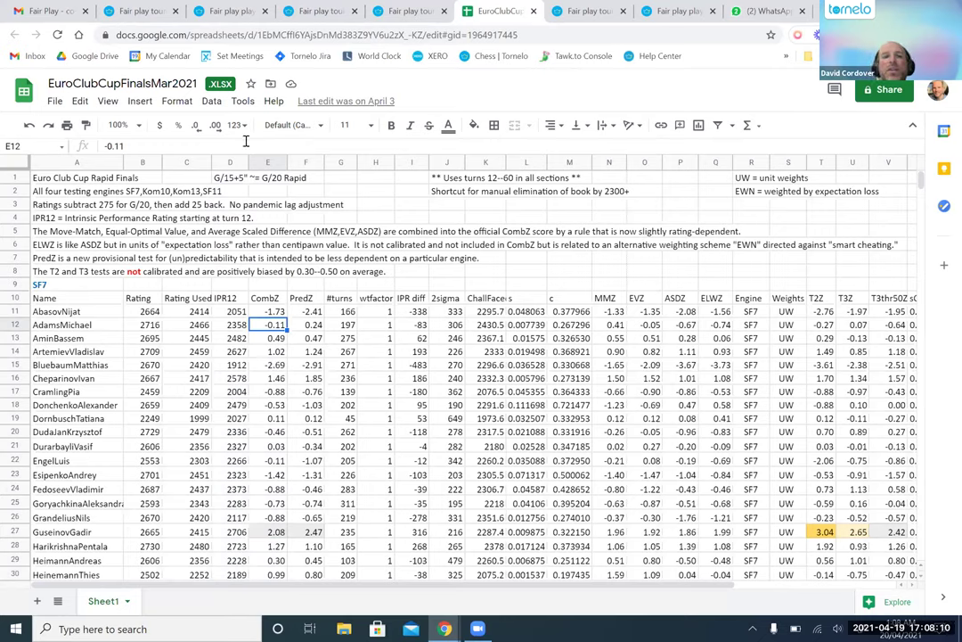
pyautogui.click(273, 311)
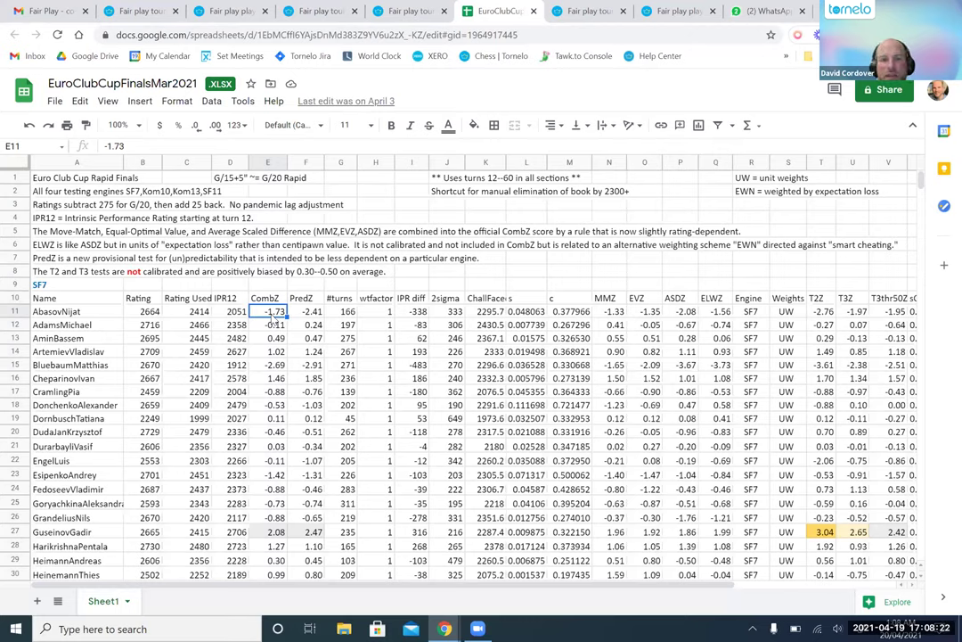
pyautogui.click(238, 164)
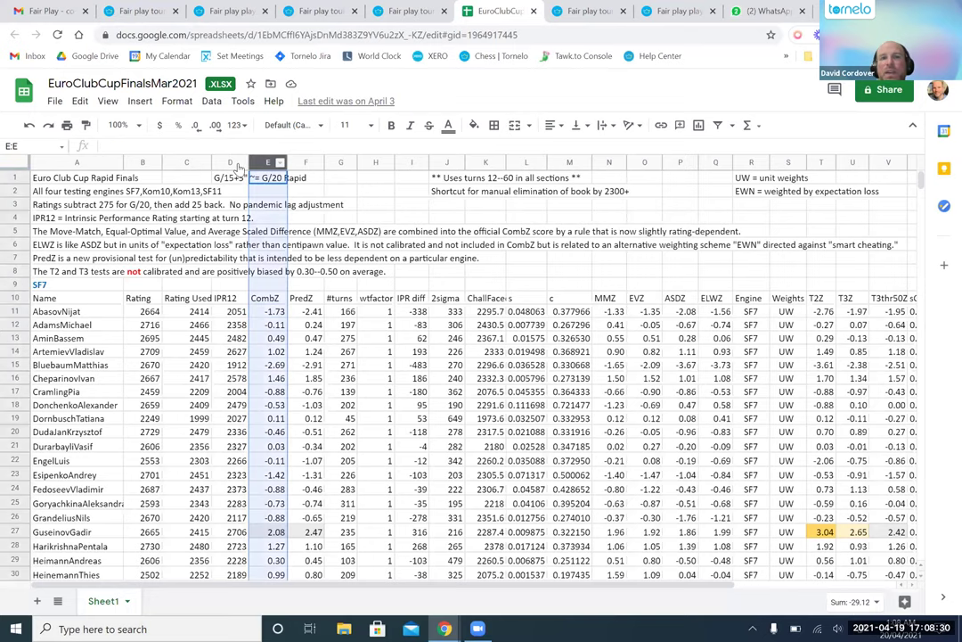
pyautogui.click(267, 163)
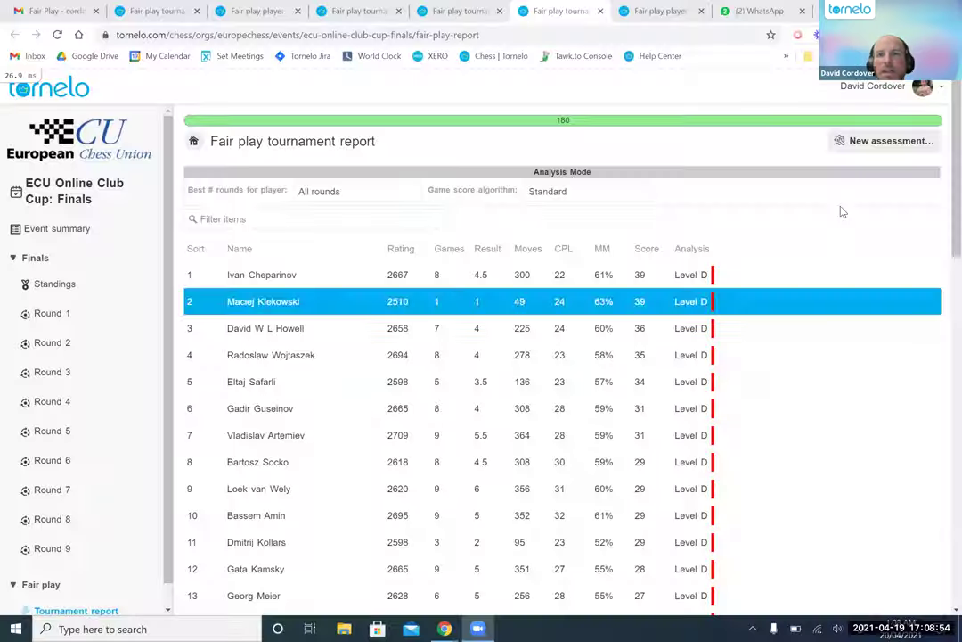
# Review the ECU Online Club Cup: Finals fair play tournament report from the top-ranked player to the last and back
pyautogui.scroll(-5, 842, 211)
pyautogui.scroll(2, 843, 211)
pyautogui.scroll(2, 842, 212)
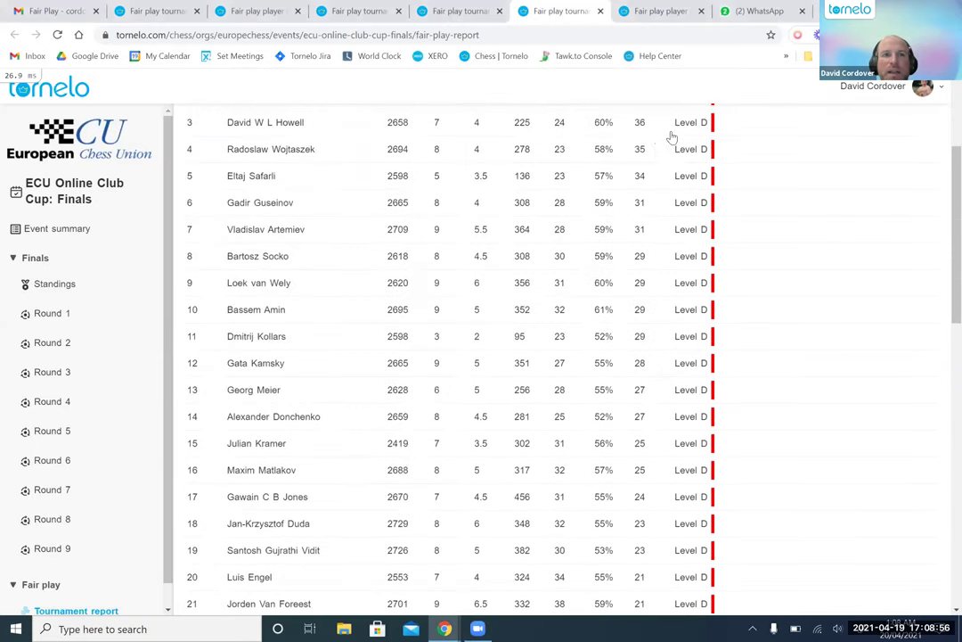
pyautogui.scroll(2, 829, 206)
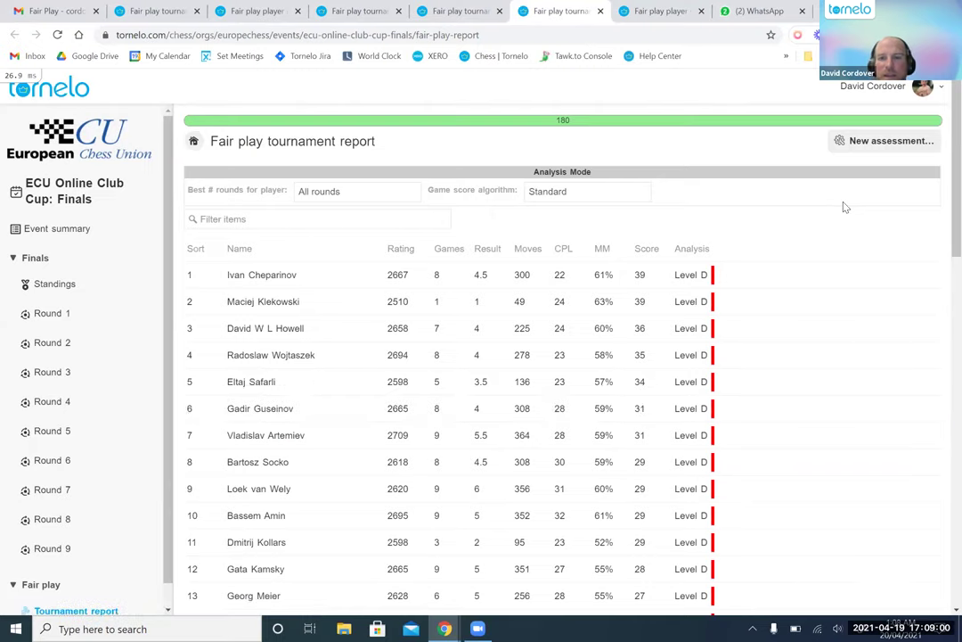
pyautogui.scroll(-10, 844, 208)
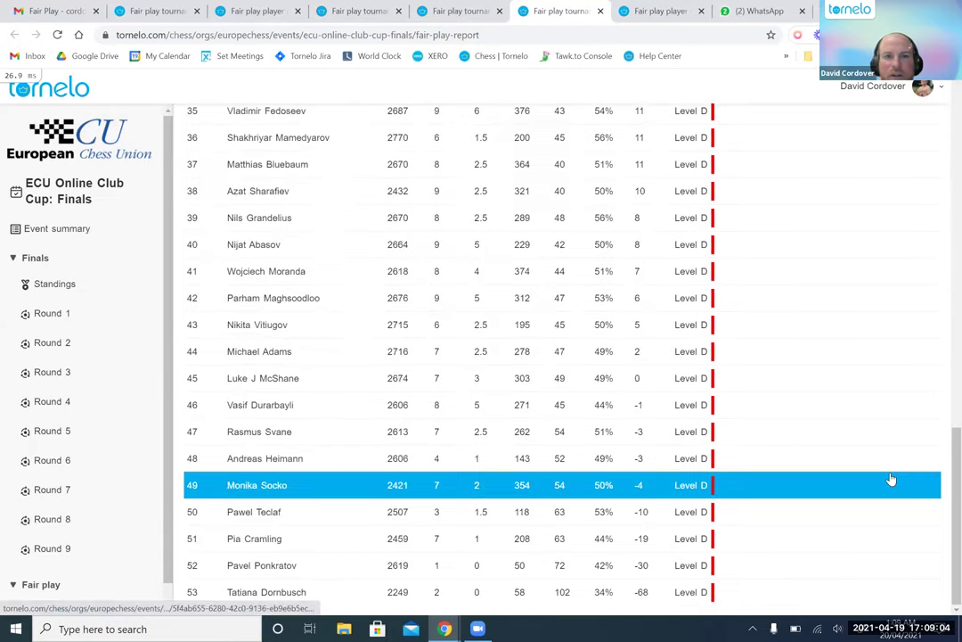
pyautogui.scroll(10, 891, 480)
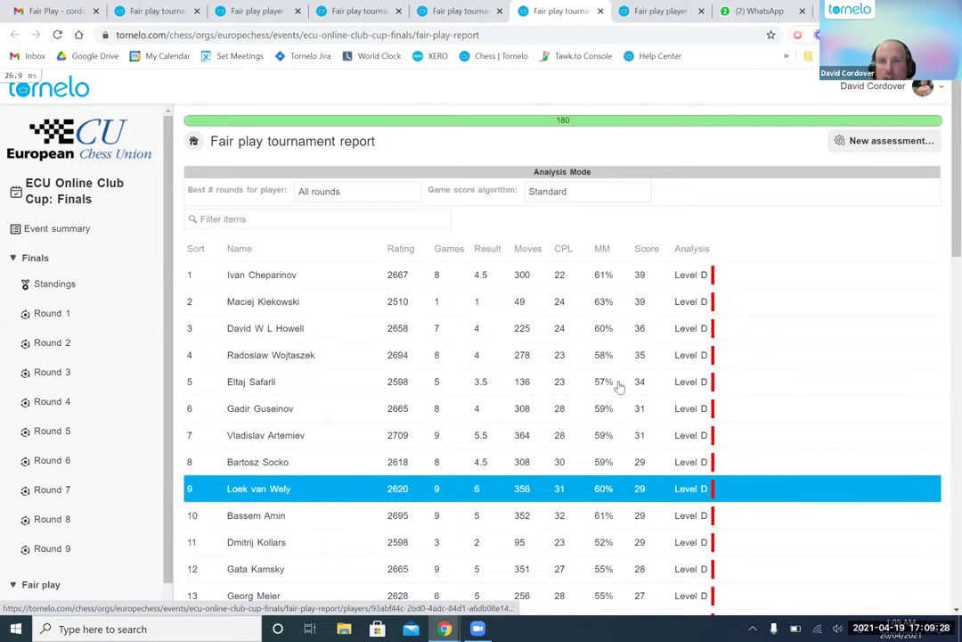
# Open the ninth-ranked player's fair play report, and return to the tournament report to recheck the CPL, MM and Score columns
pyautogui.click(615, 274)
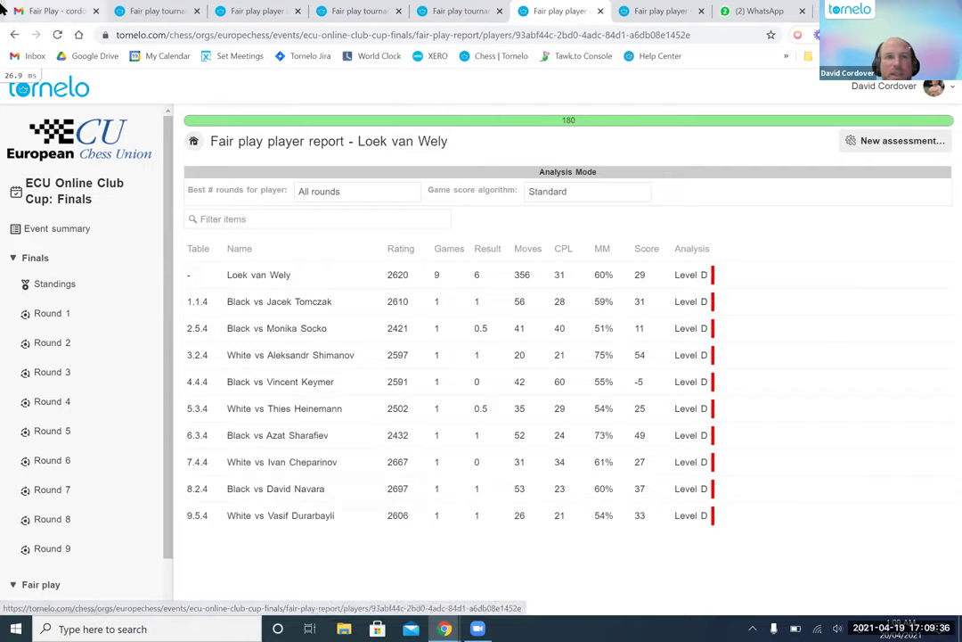
pyautogui.click(15, 36)
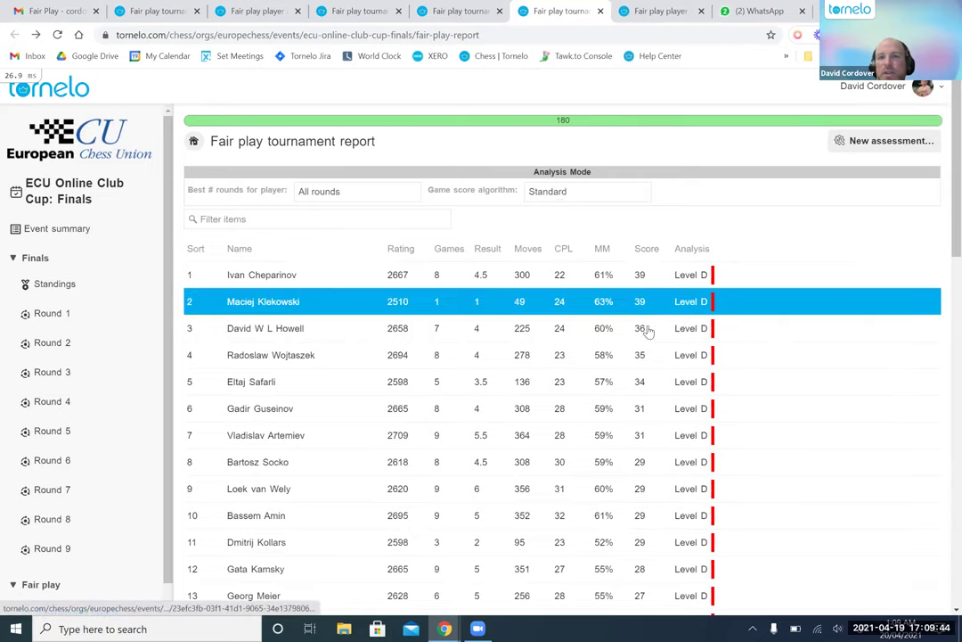
pyautogui.scroll(-5, 771, 225)
pyautogui.scroll(5, 771, 223)
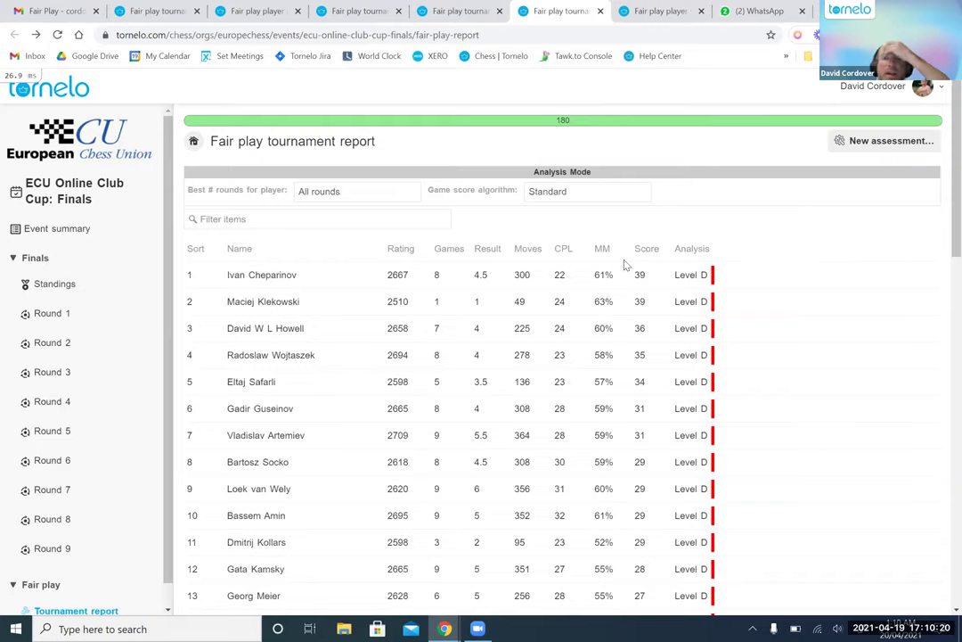
pyautogui.click(541, 270)
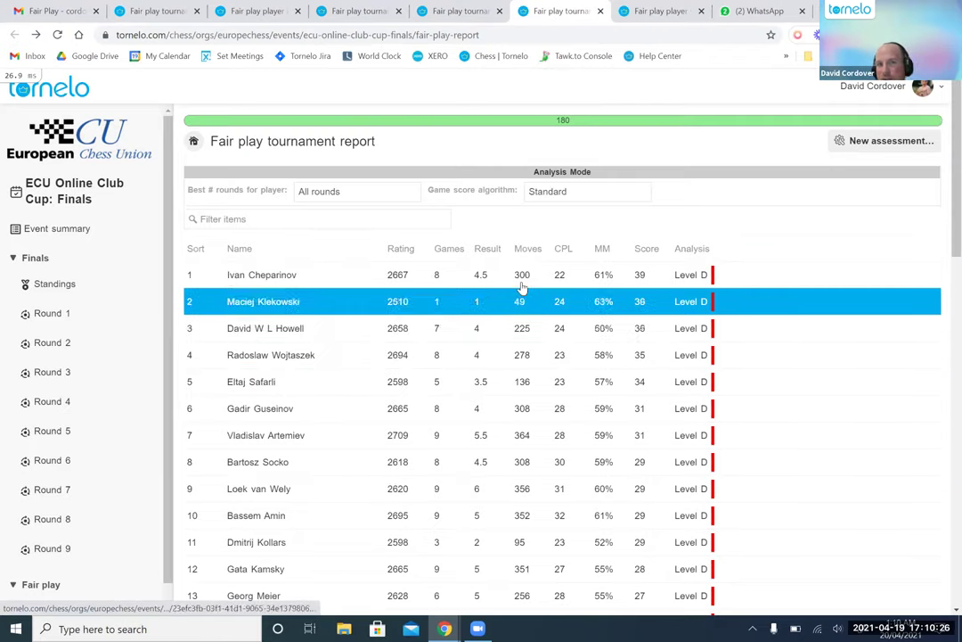
# Rank the players by their Best 2 rounds and by their Best round only, reviewing the Score column for each ranking
pyautogui.click(381, 190)
pyautogui.click(360, 277)
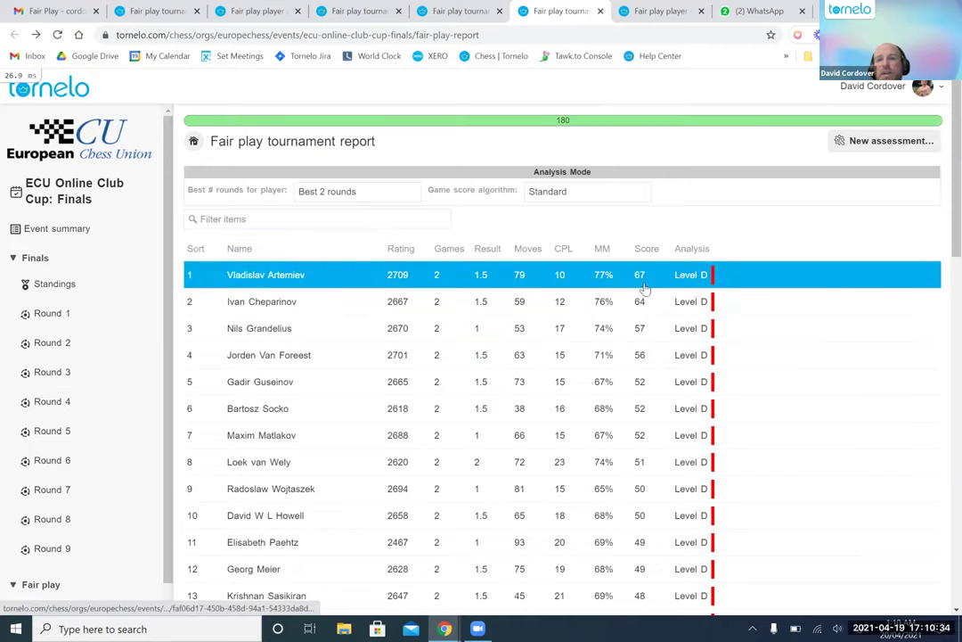
pyautogui.click(368, 191)
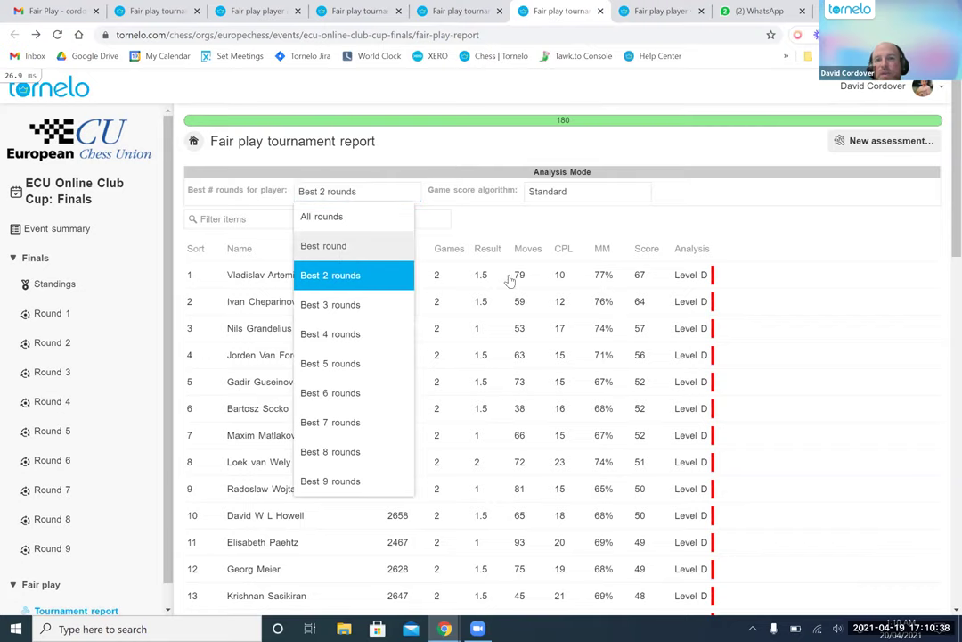
pyautogui.click(329, 246)
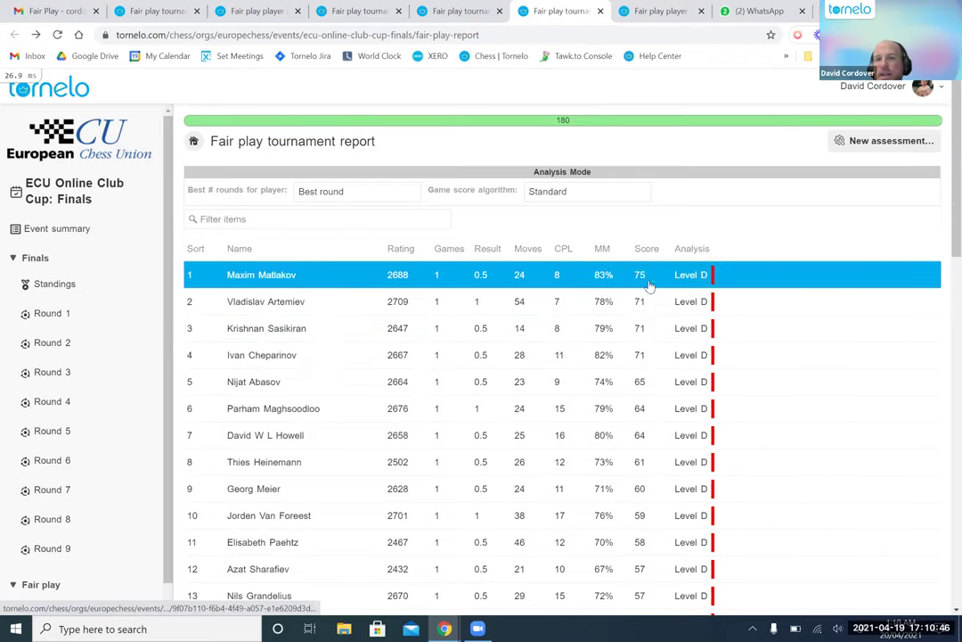
pyautogui.scroll(-5, 644, 300)
pyautogui.scroll(5, 644, 300)
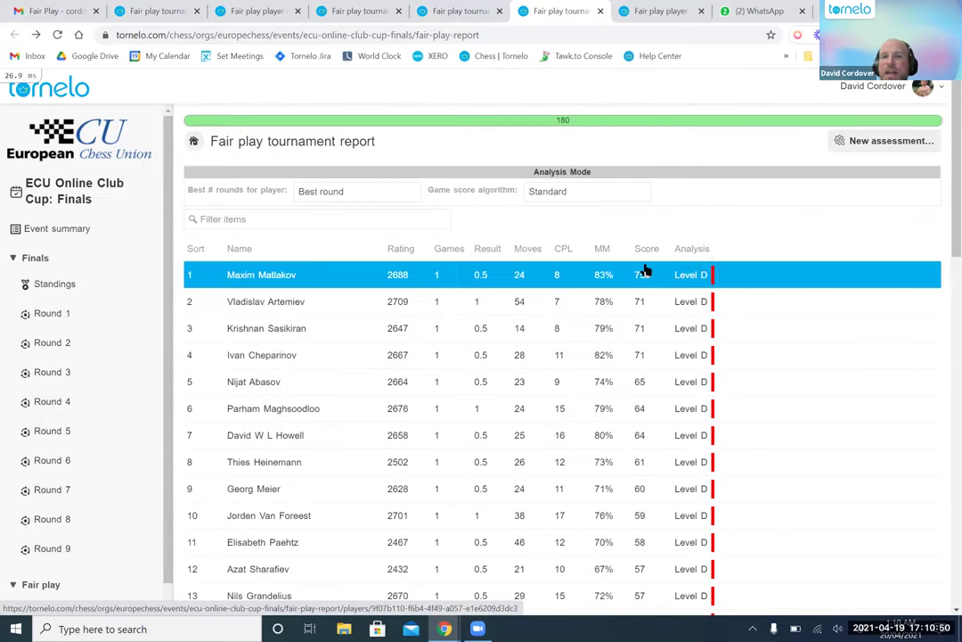
pyautogui.scroll(-2, 412, 234)
pyautogui.scroll(-4, 411, 234)
pyautogui.scroll(6, 412, 235)
# Set the number of best rounds counted per player back to All rounds
pyautogui.click(378, 190)
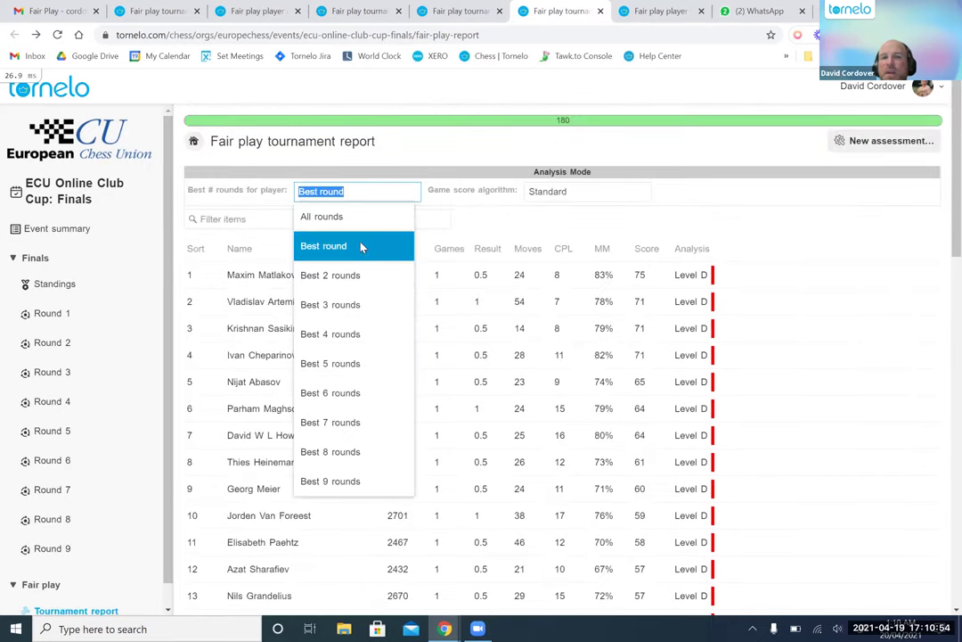
pyautogui.press('Escape')
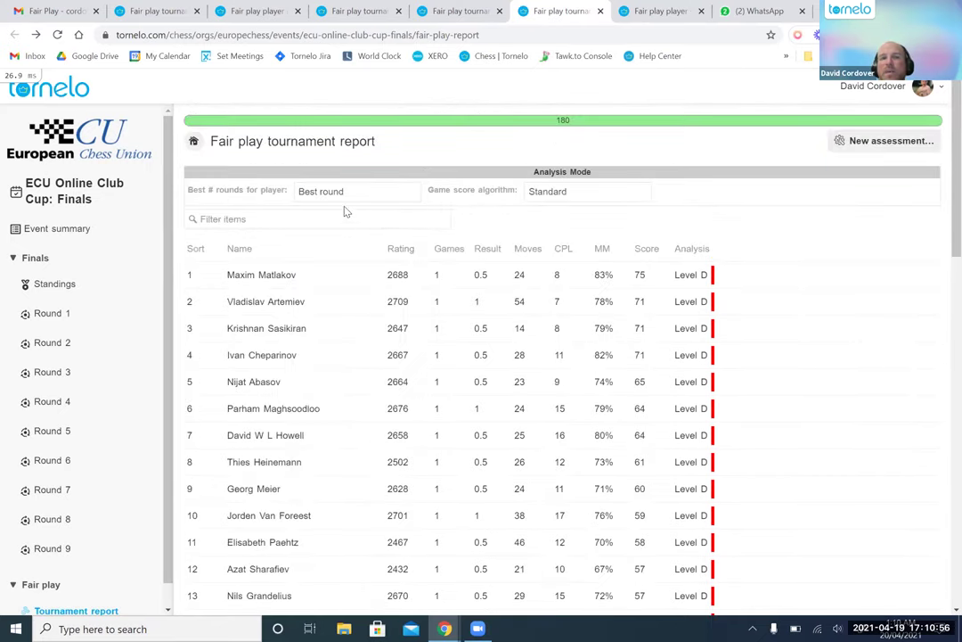
pyautogui.click(339, 191)
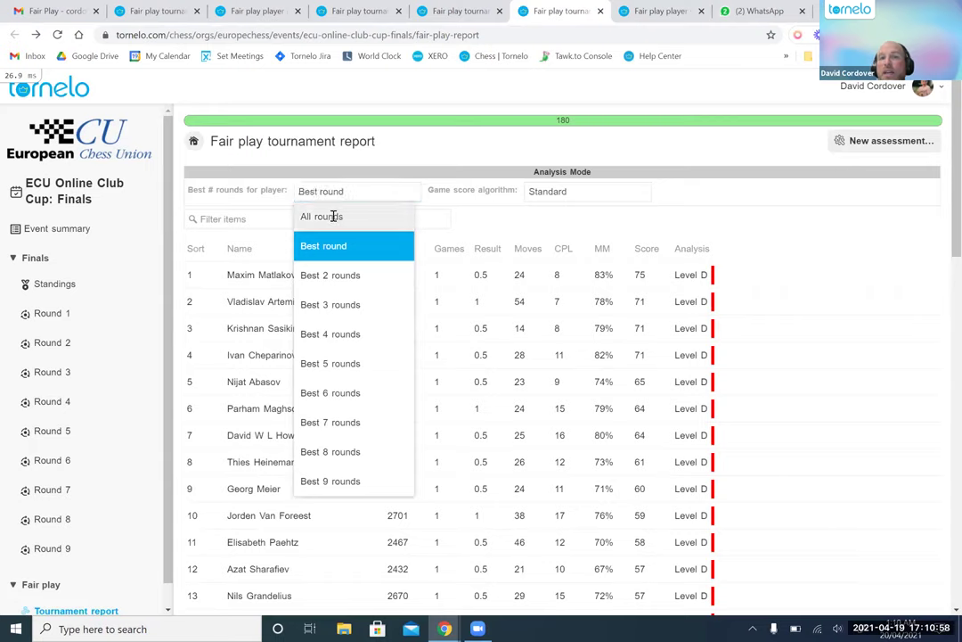
pyautogui.click(335, 218)
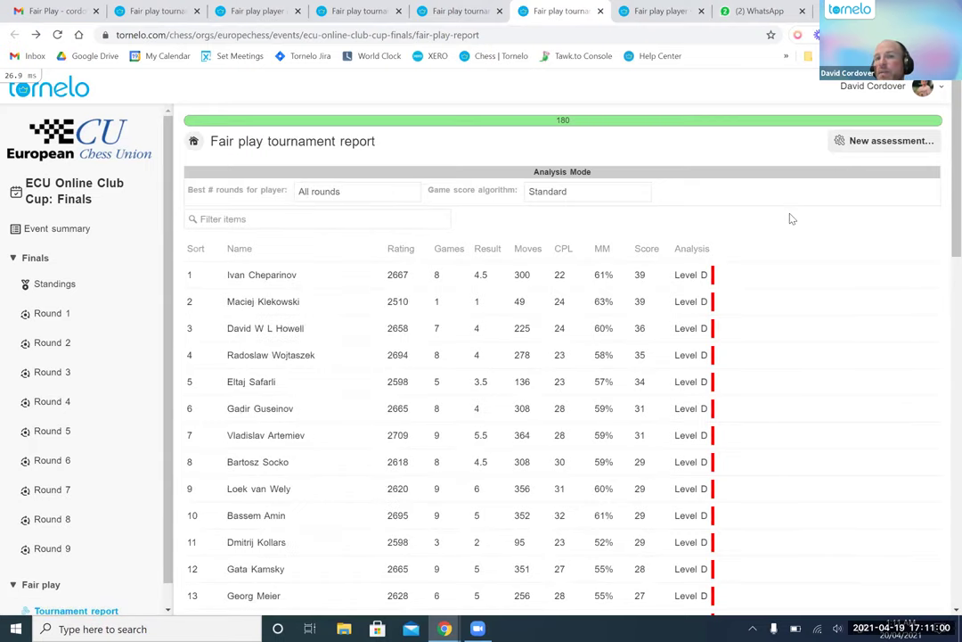
# Examine the all-rounds Score column from the top-ranked player down to the negative scores at the end of the list
pyautogui.scroll(-5, 793, 218)
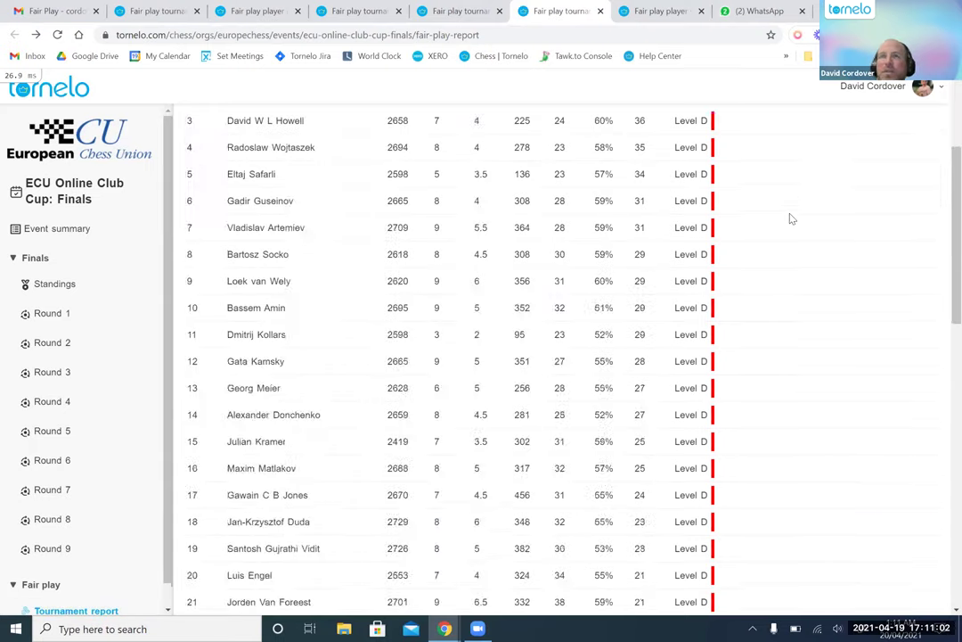
pyautogui.scroll(5, 792, 218)
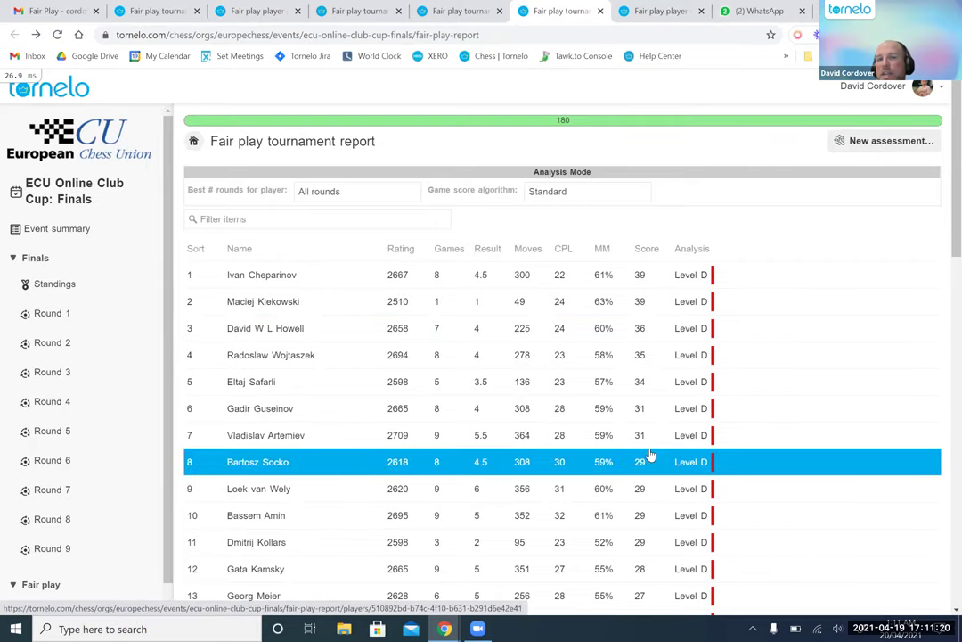
pyautogui.scroll(-8, 661, 402)
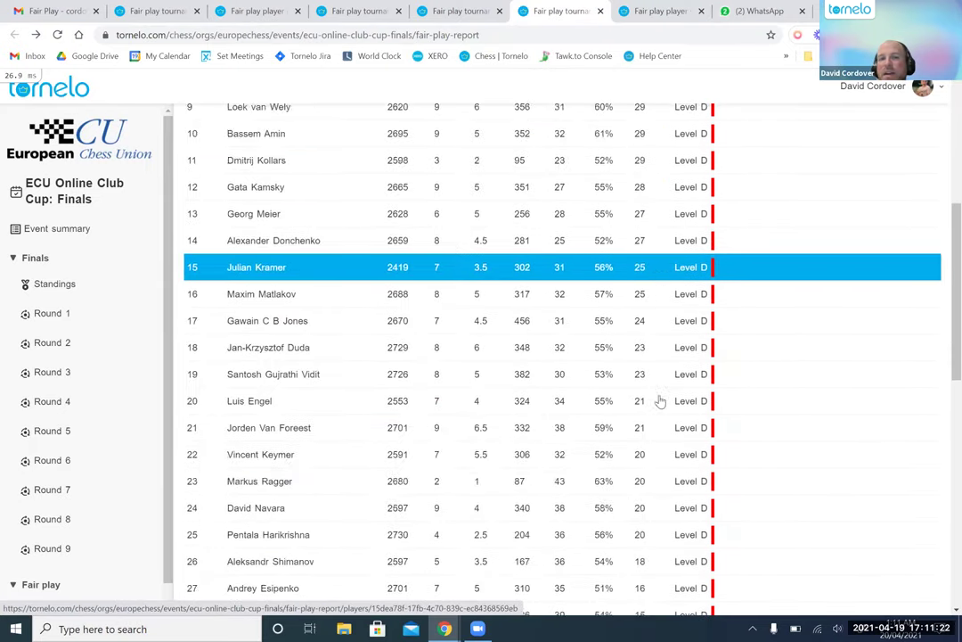
pyautogui.scroll(-5, 661, 403)
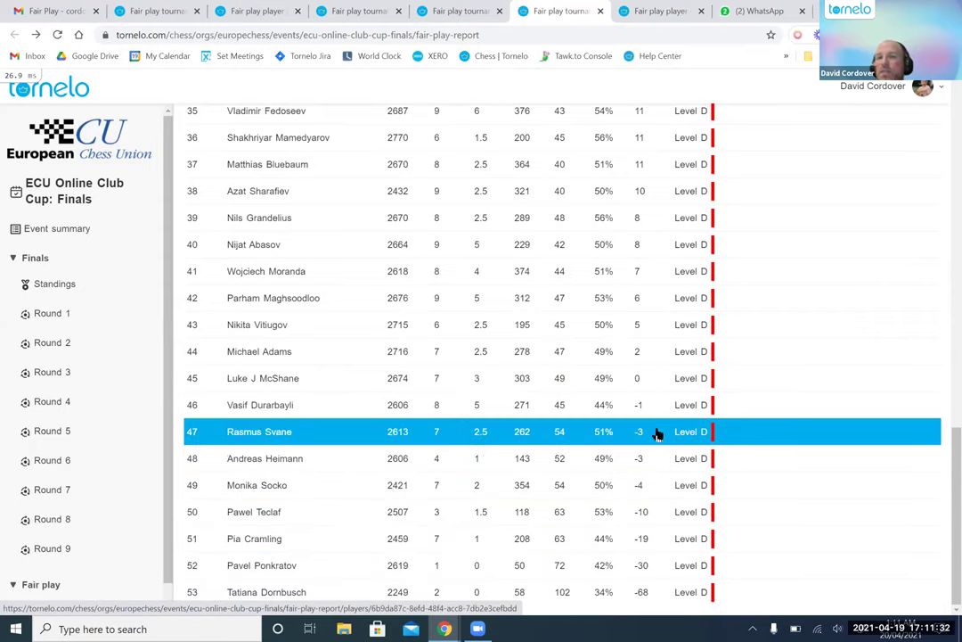
pyautogui.scroll(5, 659, 410)
pyautogui.scroll(-5, 665, 380)
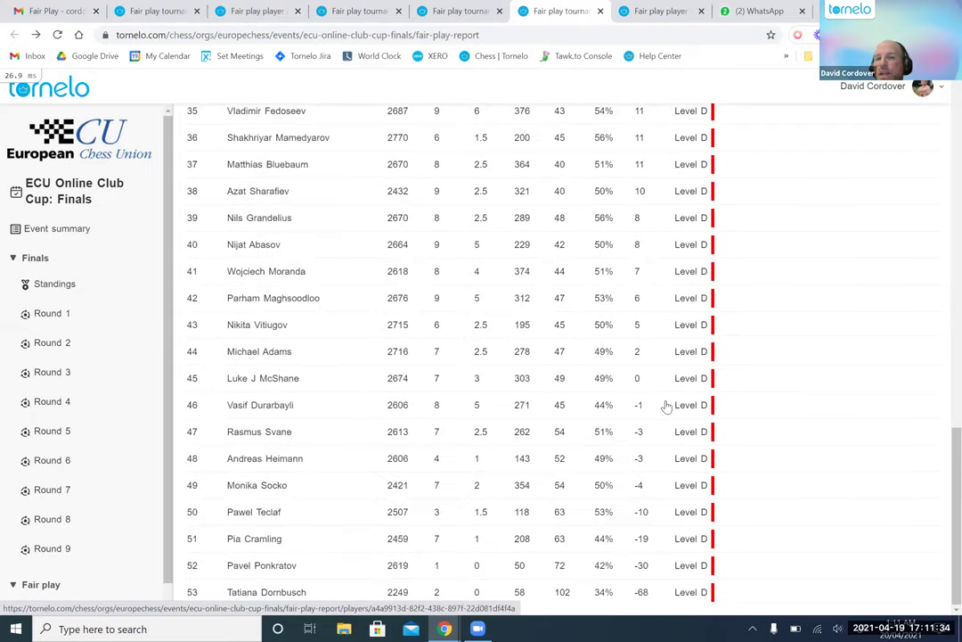